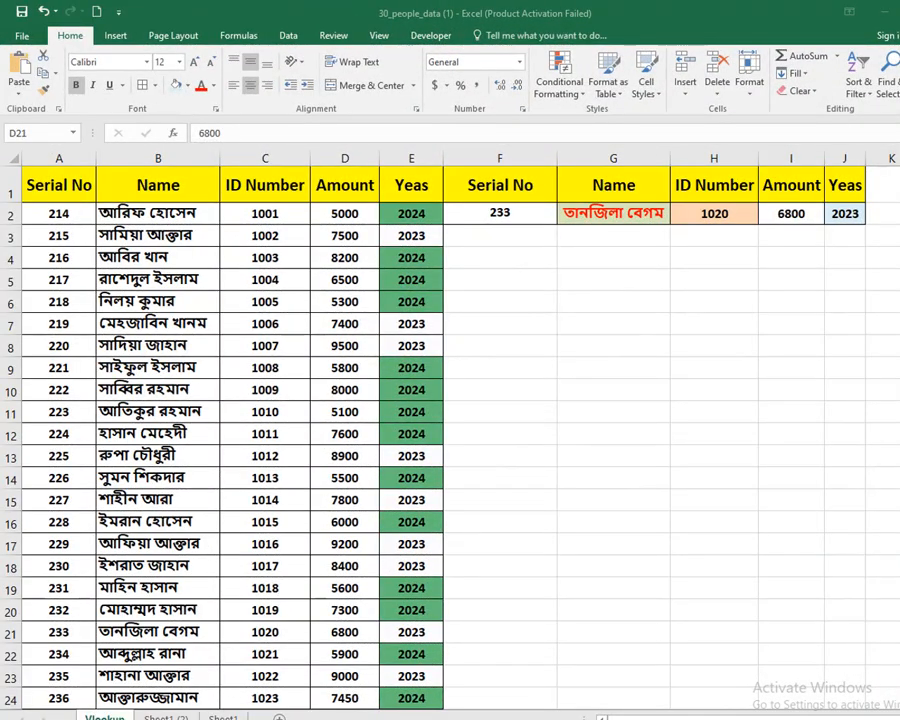
- Look up serial number 214 in cell F2 and compare the returned record with its row in the data table
left_click(515, 215)
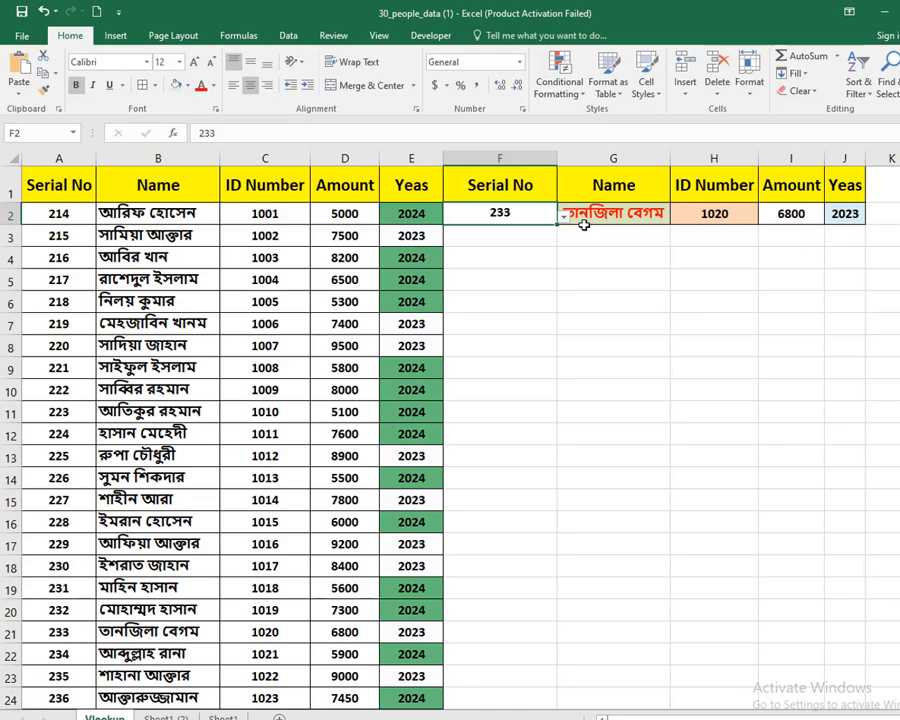
type("214")
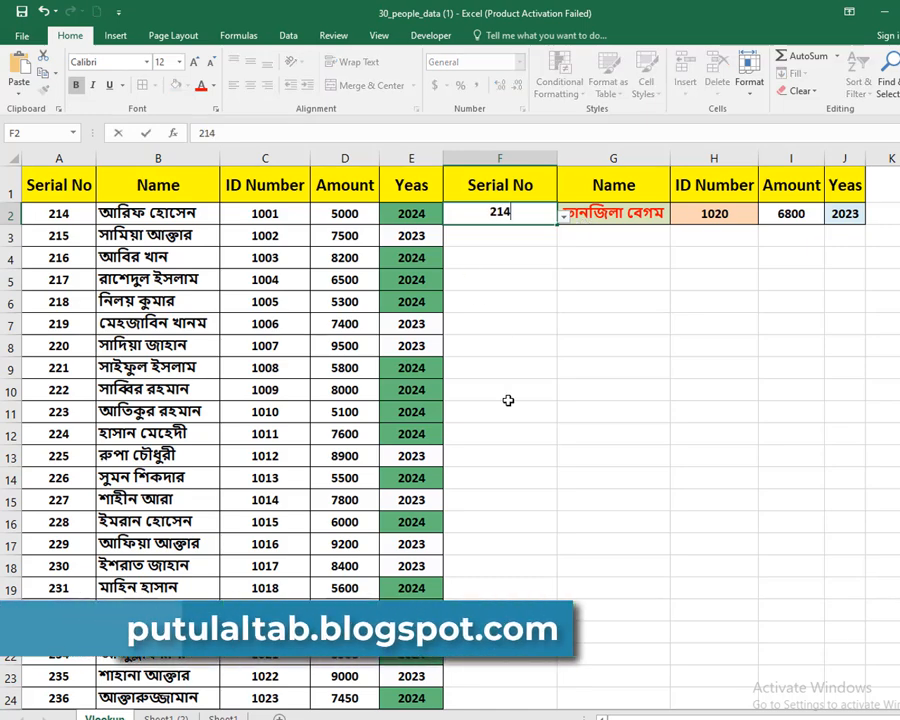
key("Return")
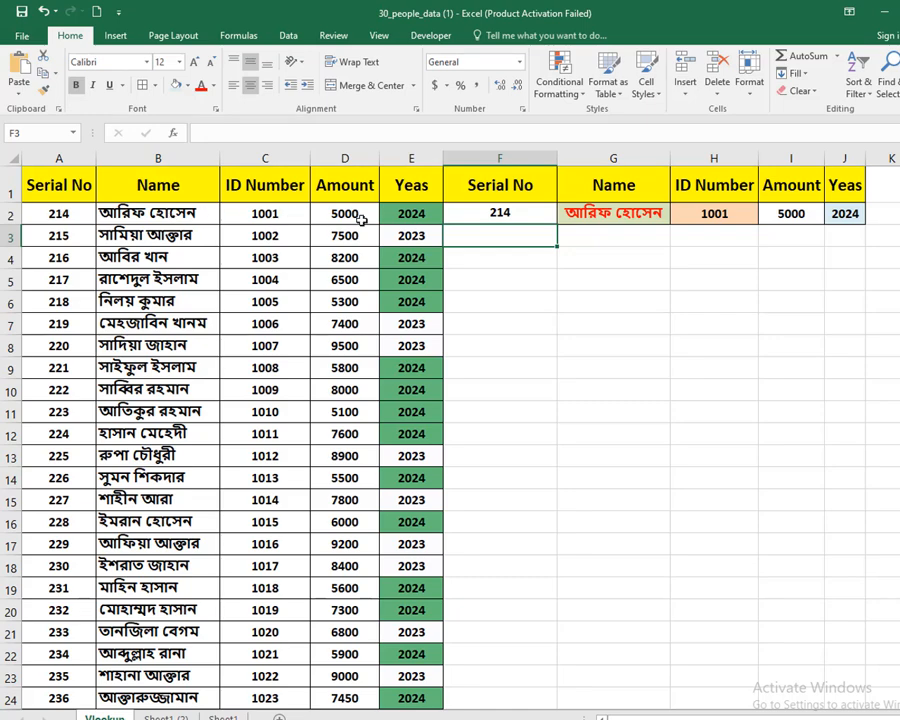
left_click(810, 215)
left_click(411, 213)
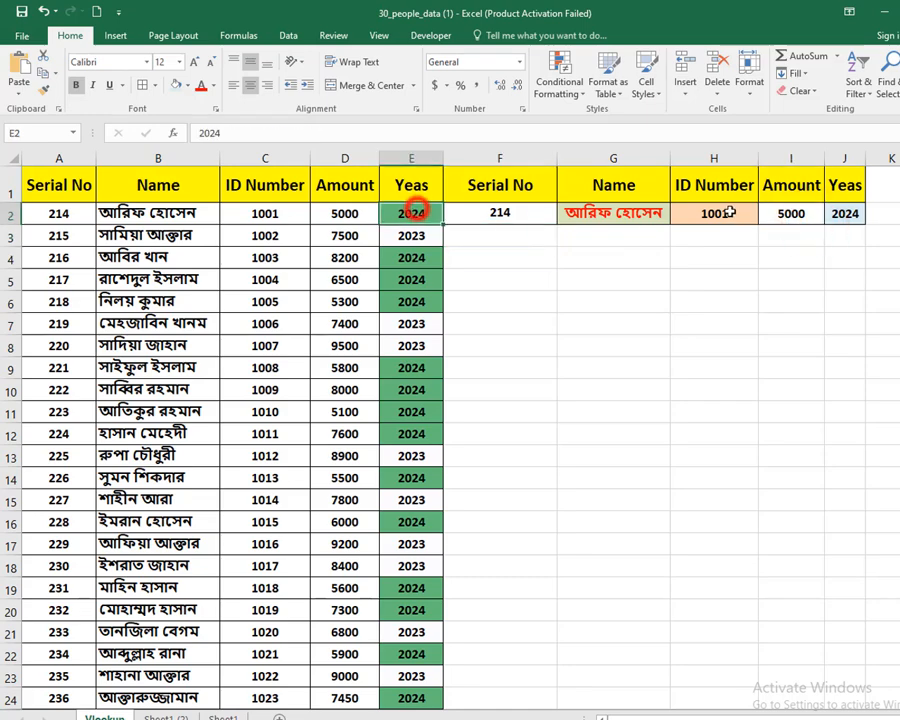
- Look up serial number 228 in cell F2 and compare the returned record with its source row in A16:E16
left_click(510, 211)
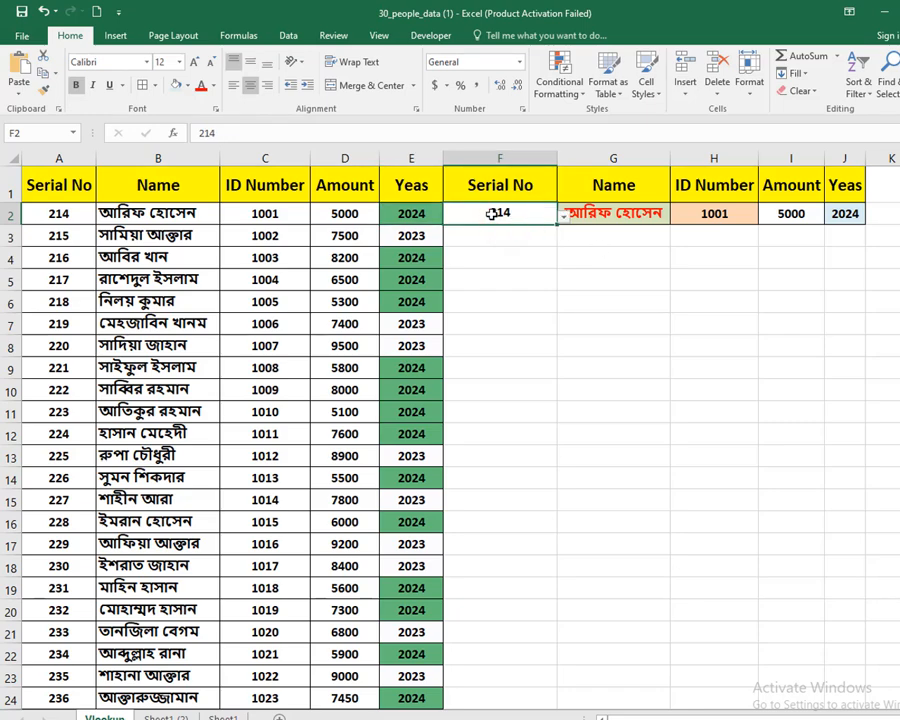
type("22")
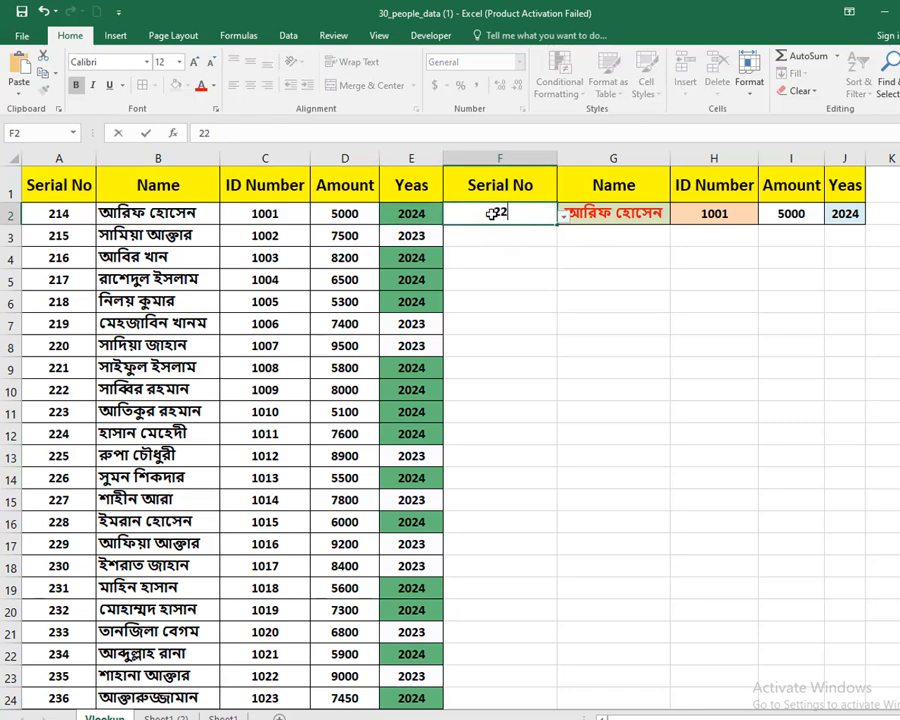
type("/")
key("Return")
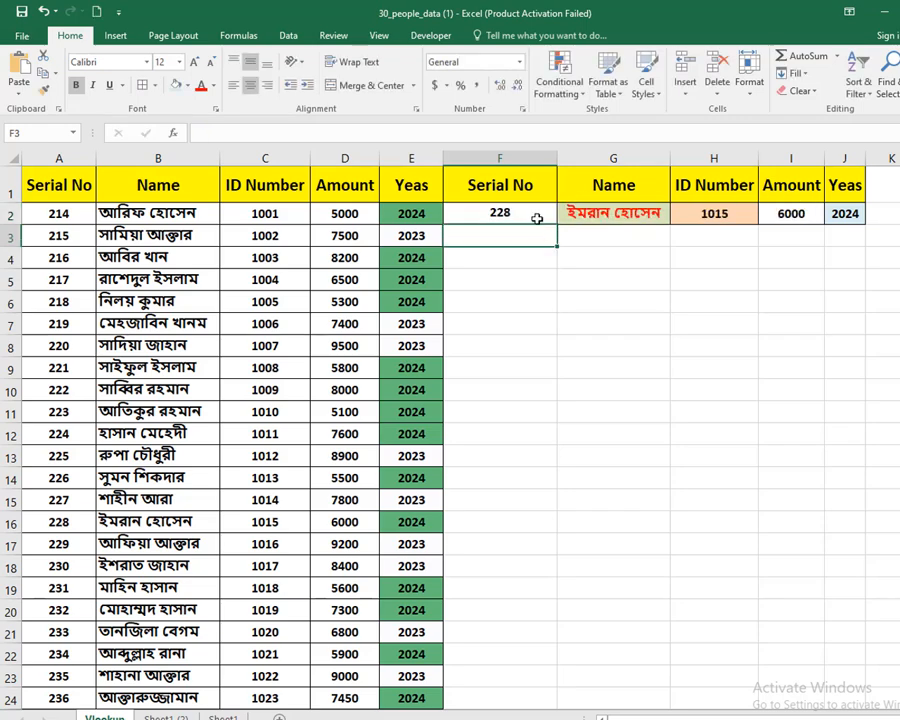
left_click(537, 218)
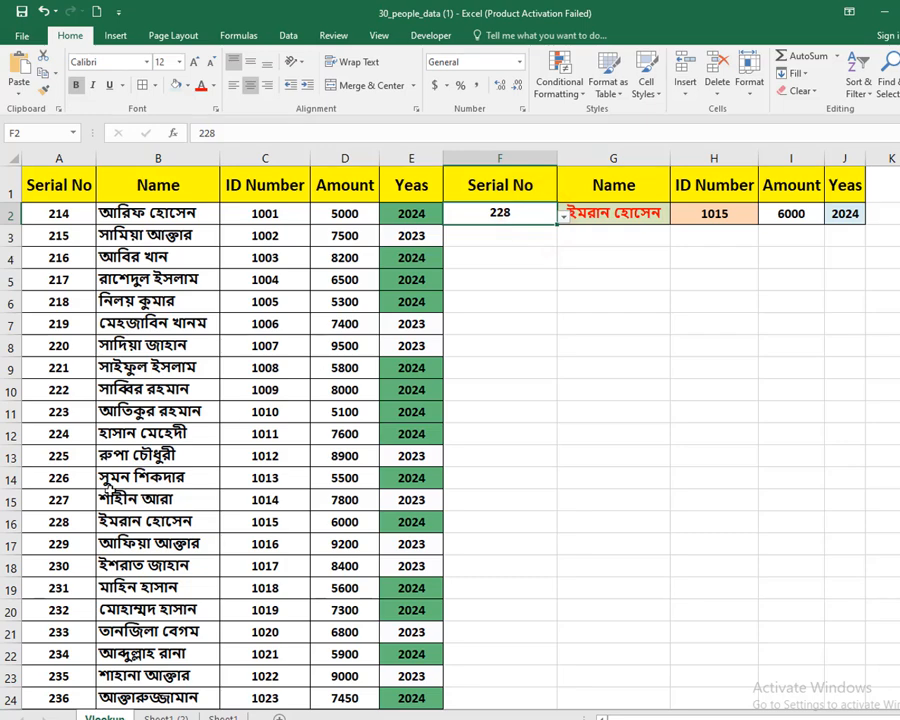
left_click_drag(78, 527, 424, 524)
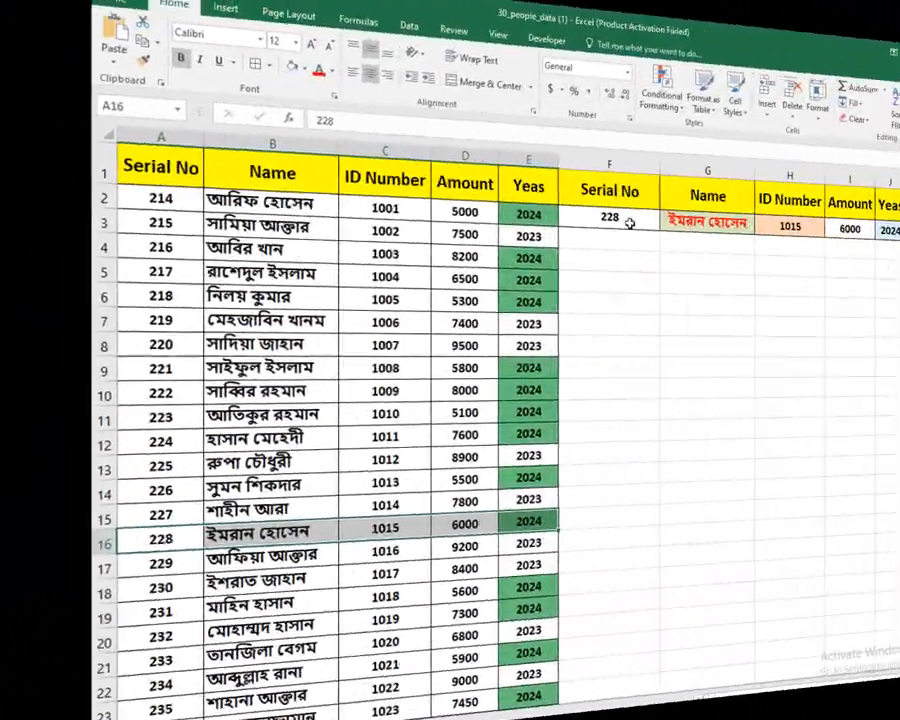
left_click_drag(520, 218, 730, 240)
left_click(769, 293)
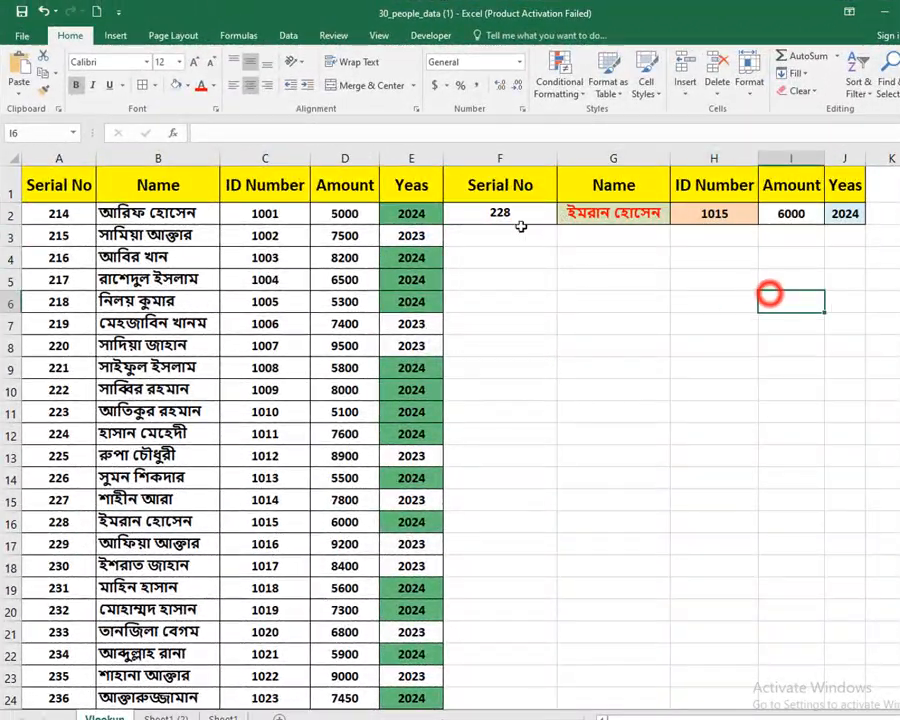
- Clear the contents of the lookup row F2:J2
left_click_drag(520, 224, 838, 224)
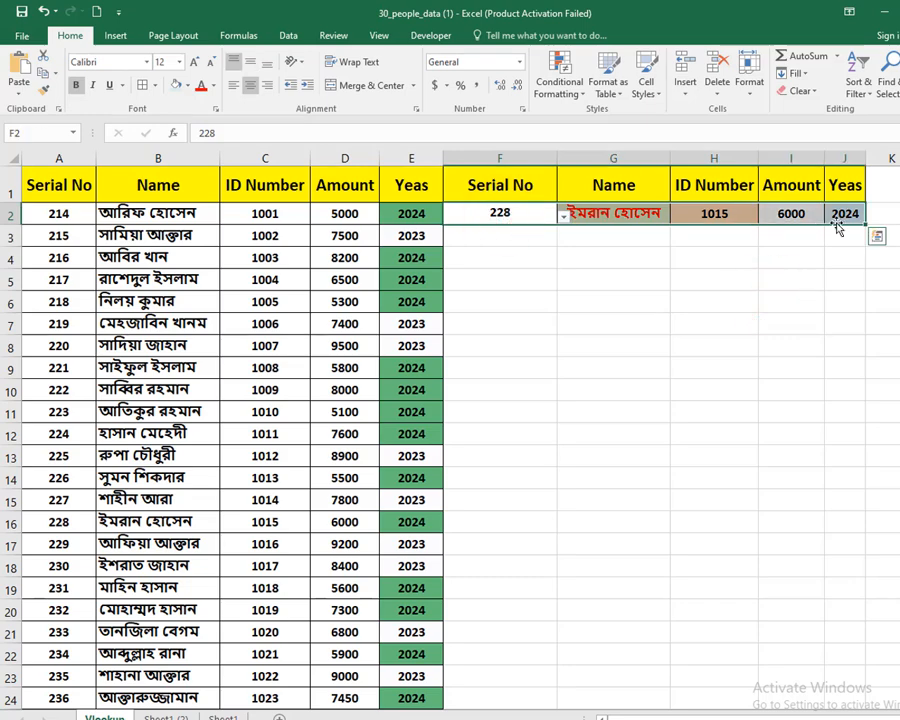
key("Delete")
left_click(638, 285)
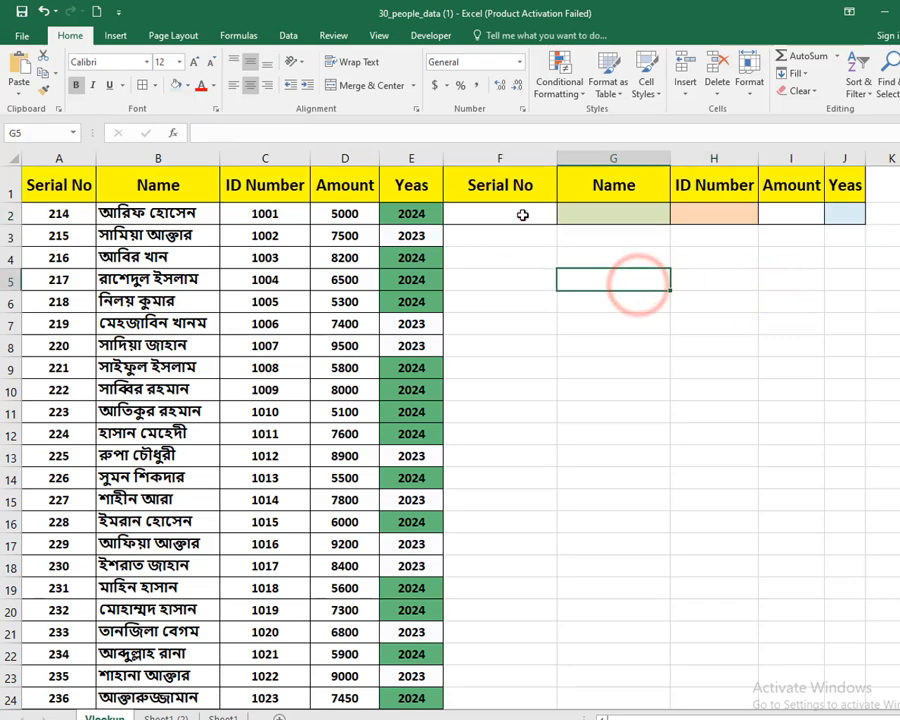
- Try the existing drop-down in F2 by choosing 216, and clear the cell again
left_click(524, 216)
left_click(563, 216)
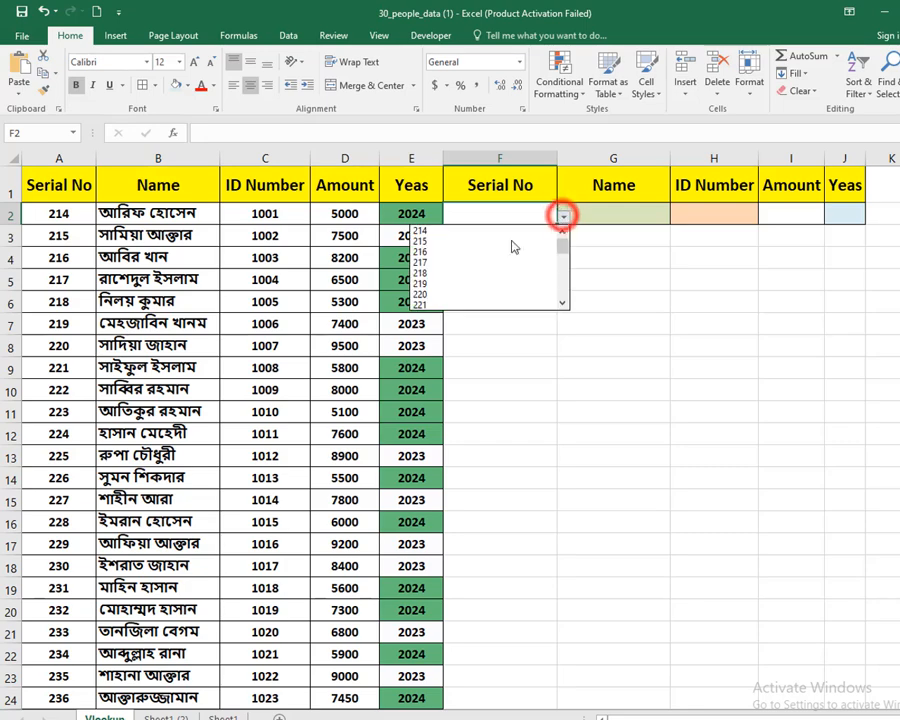
left_click(493, 256)
left_click(539, 215)
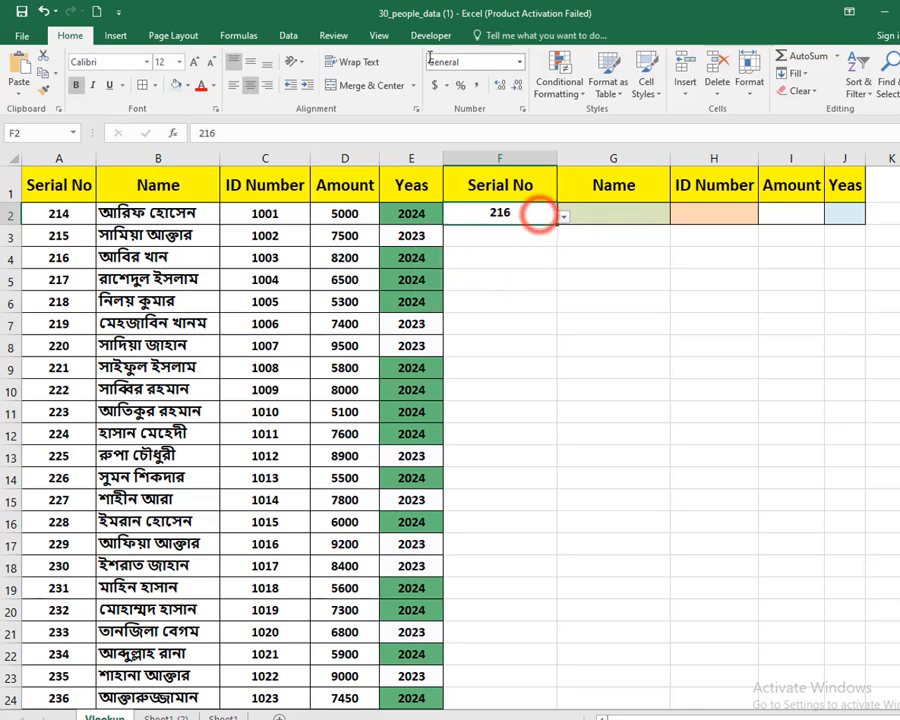
left_click(302, 37)
key("Delete")
- Open the Data Validation settings for cell F2 and allow only values from a List
left_click(512, 210)
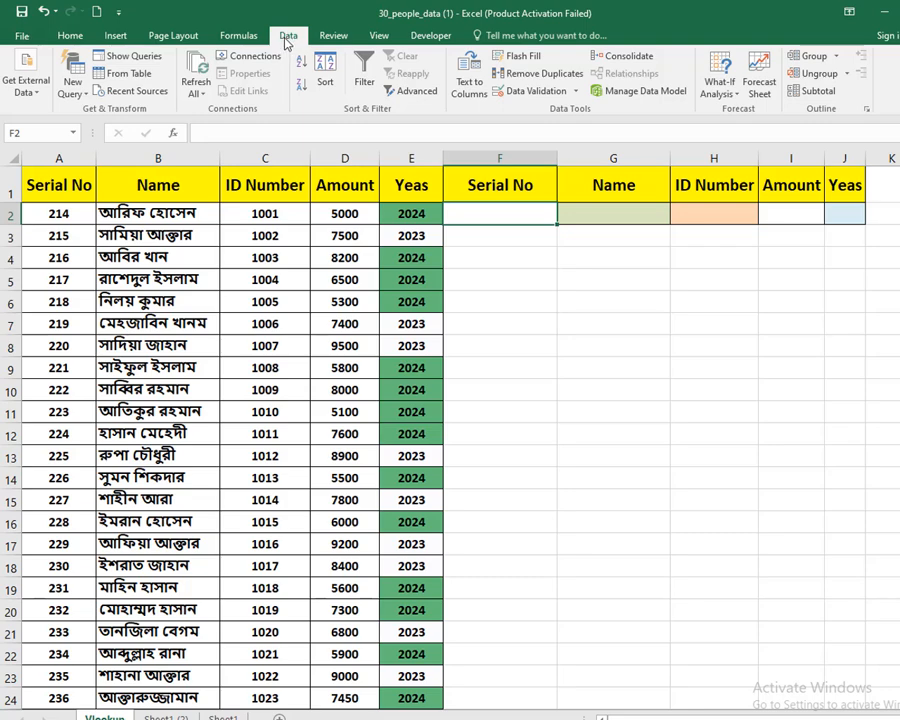
left_click(575, 92)
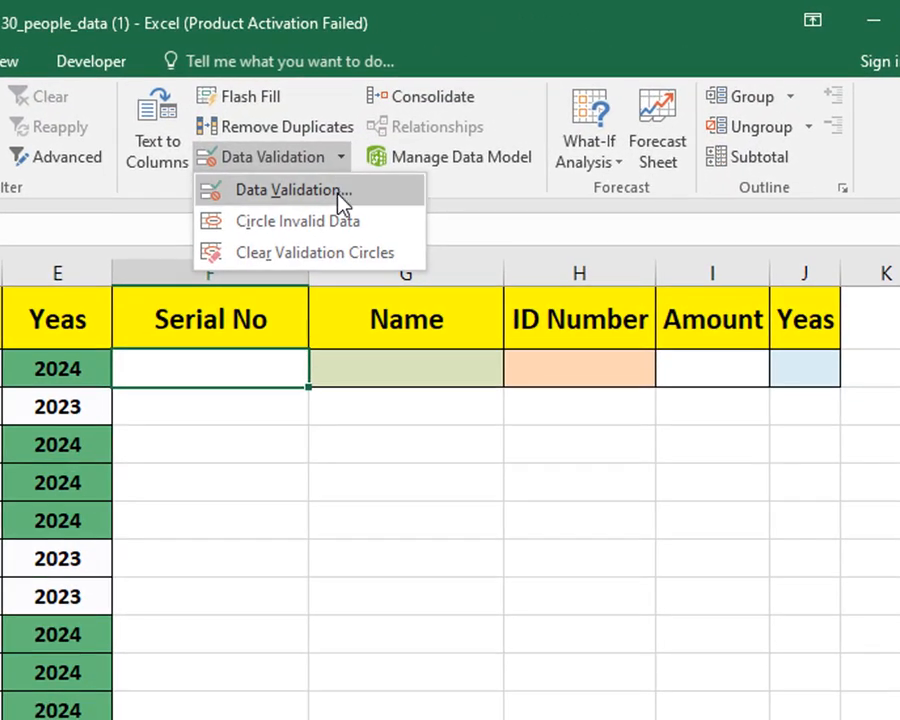
left_click(340, 192)
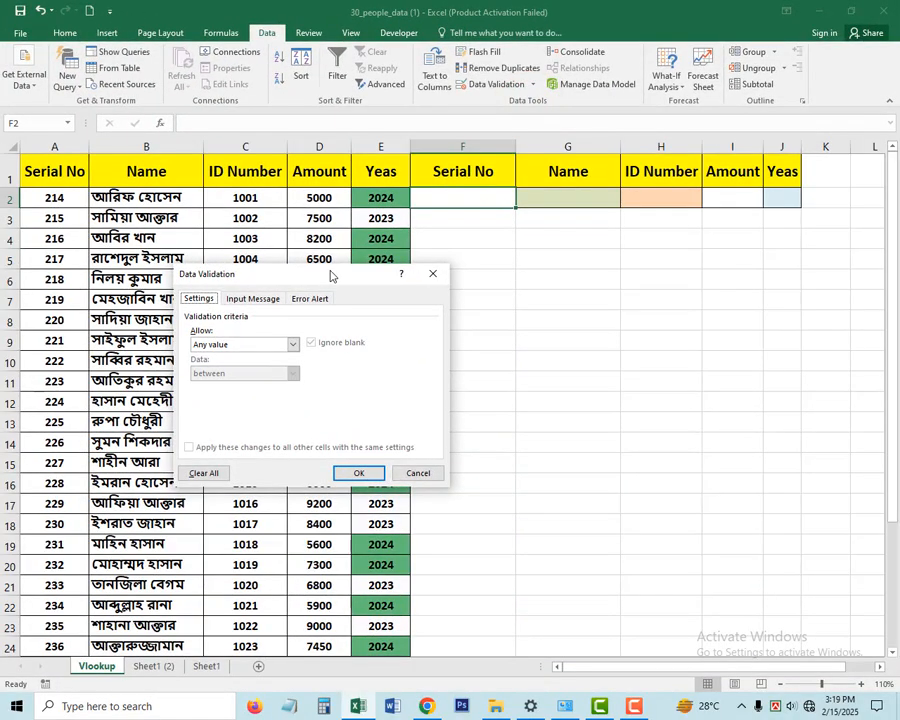
left_click_drag(333, 276, 469, 264)
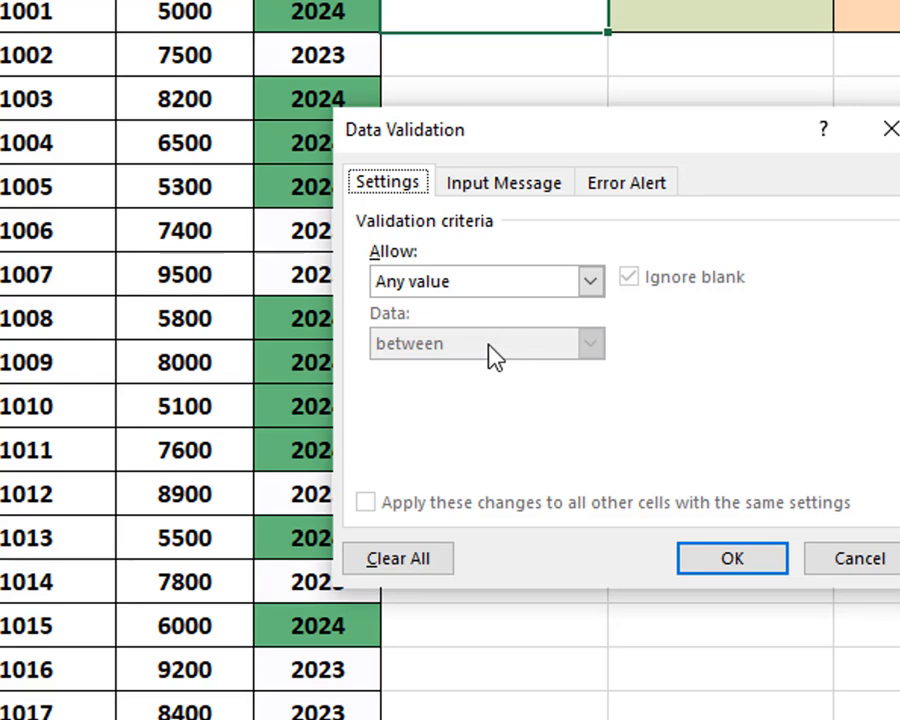
left_click(490, 281)
left_click(463, 372)
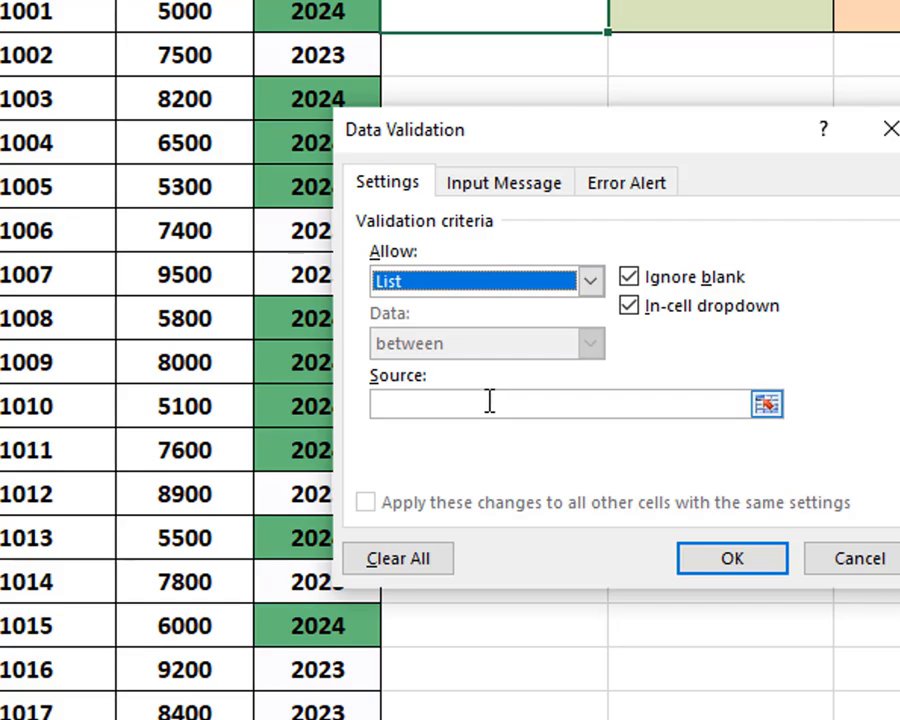
- Set the validation list source to the serial numbers in =$A$2:$A$31 and apply the rule
left_click(489, 402)
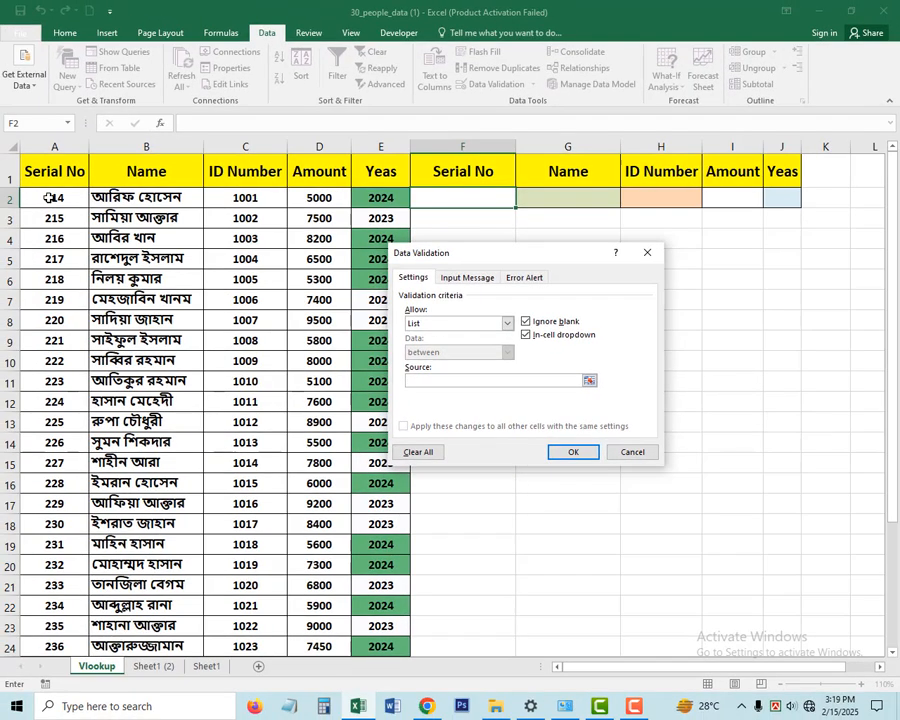
left_click_drag(49, 197, 64, 355)
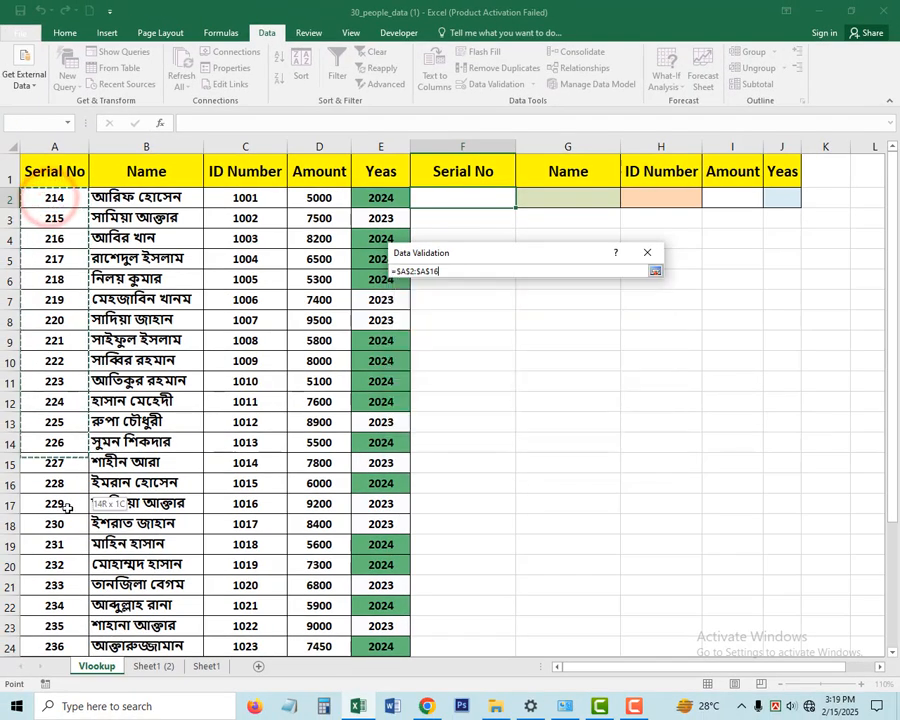
left_click_drag(66, 508, 55, 610)
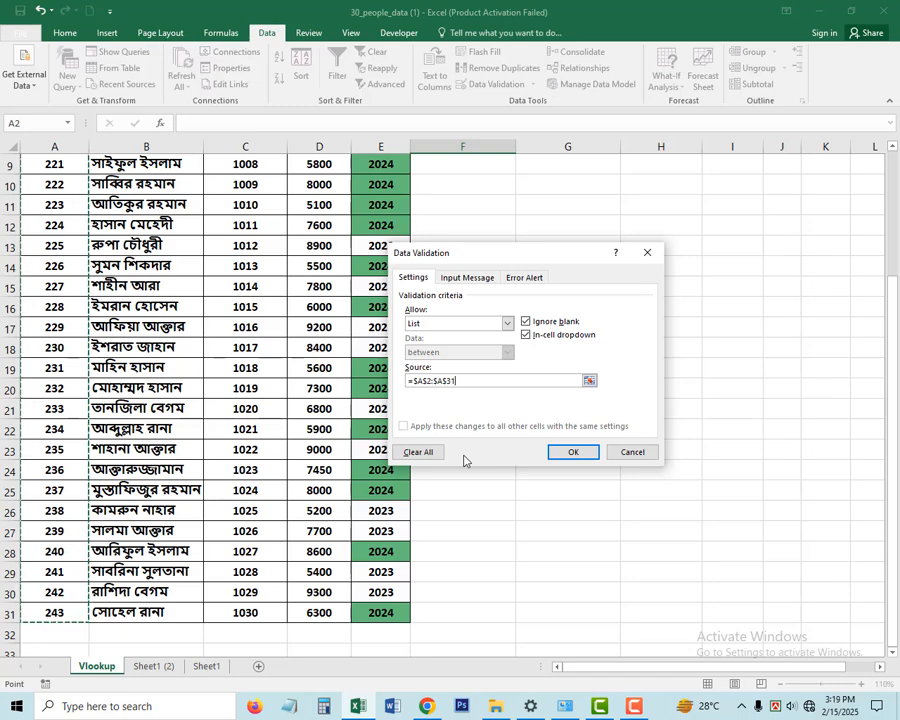
left_click(573, 453)
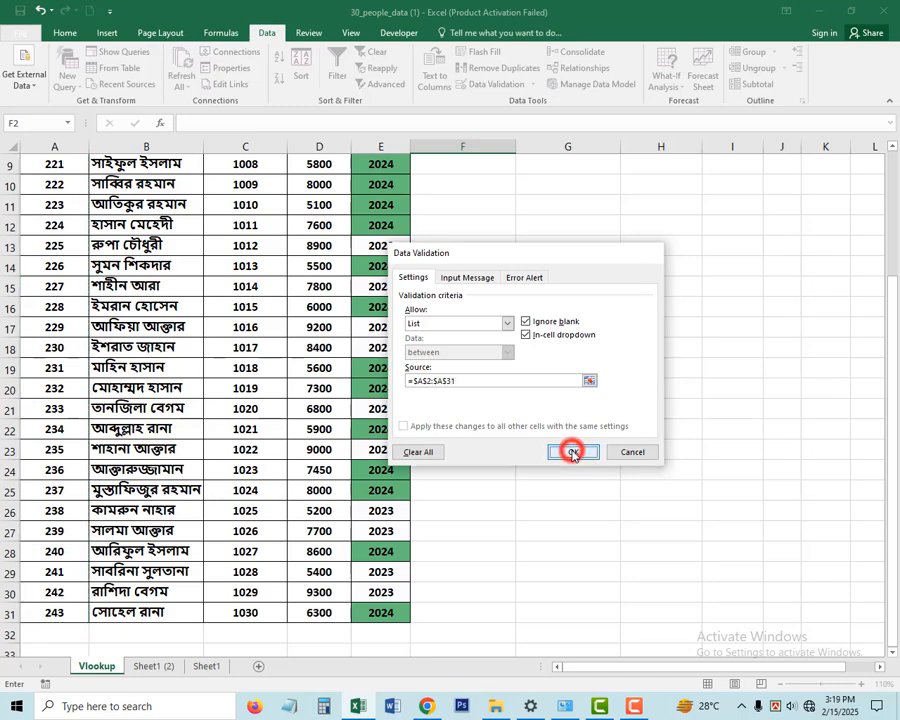
- Test the new drop-down in F2 by choosing several serial numbers, including 219 and 225
scroll(570, 444, "up", 3)
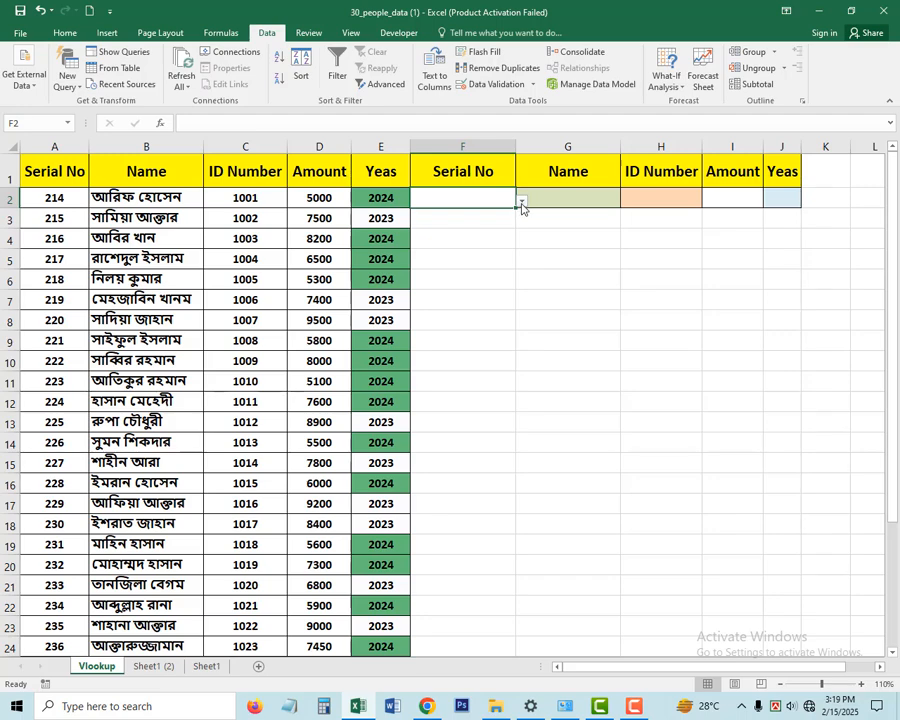
left_click(520, 201)
left_click(489, 223)
left_click(520, 201)
left_click(466, 252)
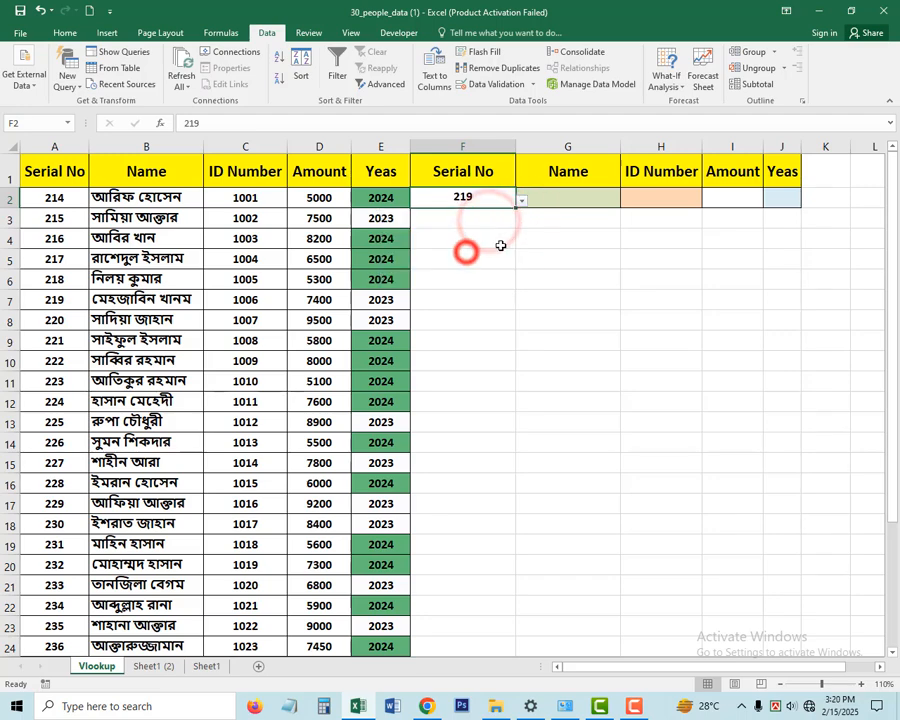
left_click(520, 201)
left_click(476, 271)
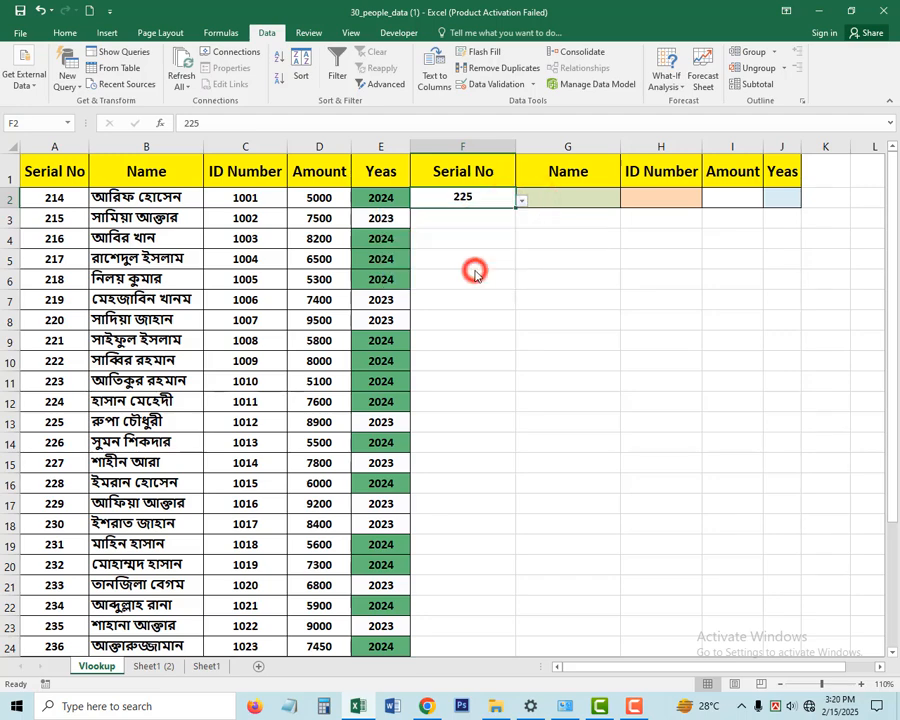
- Browse the serial number list in F2 and choose 214
left_click(520, 201)
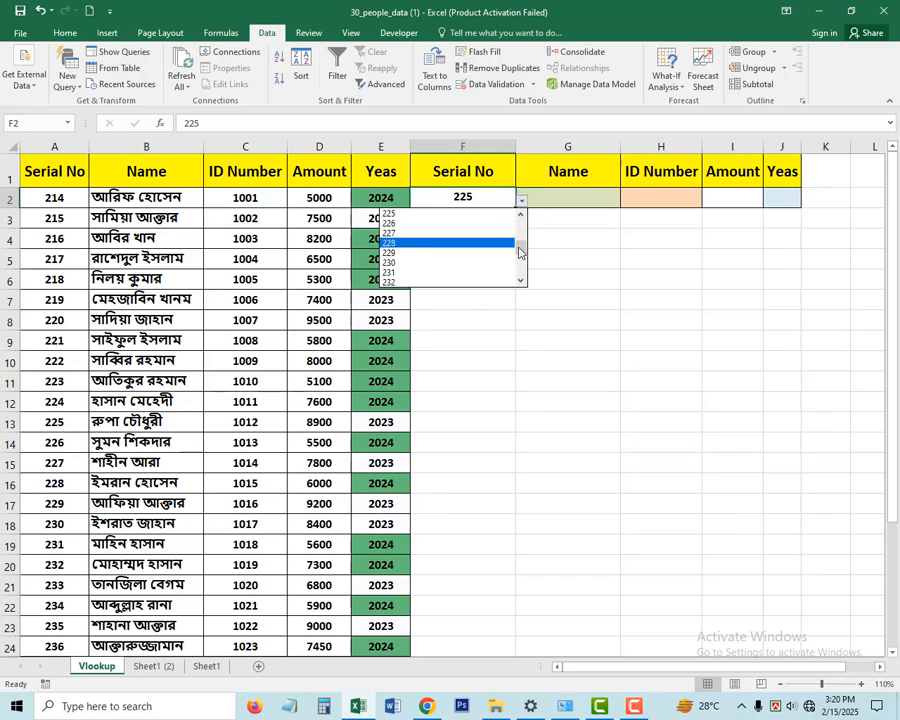
left_click(526, 244)
left_click(521, 202)
left_click_drag(521, 245, 520, 208)
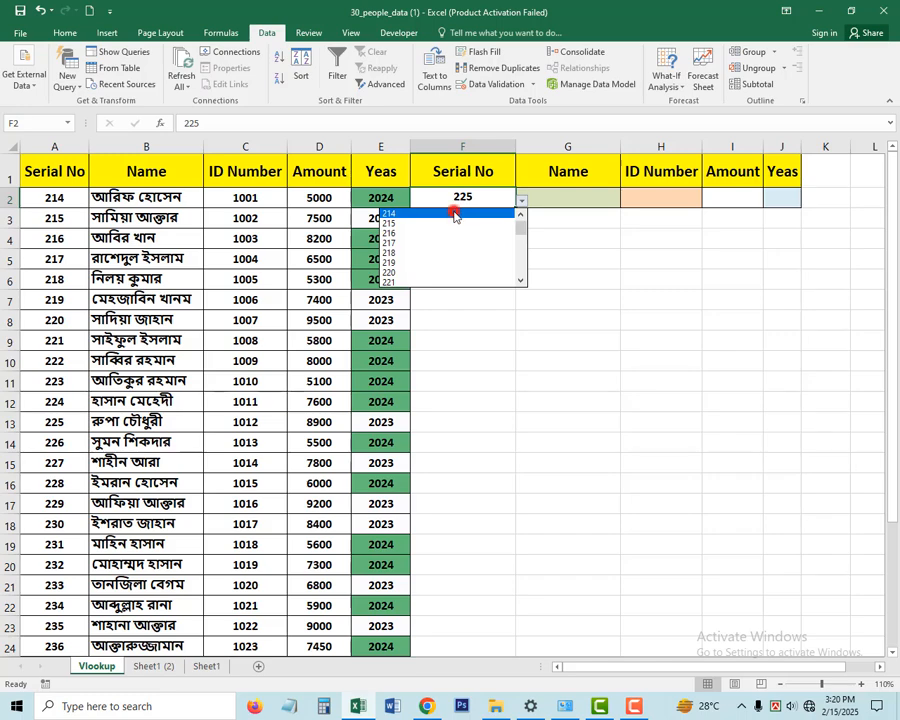
left_click(459, 212)
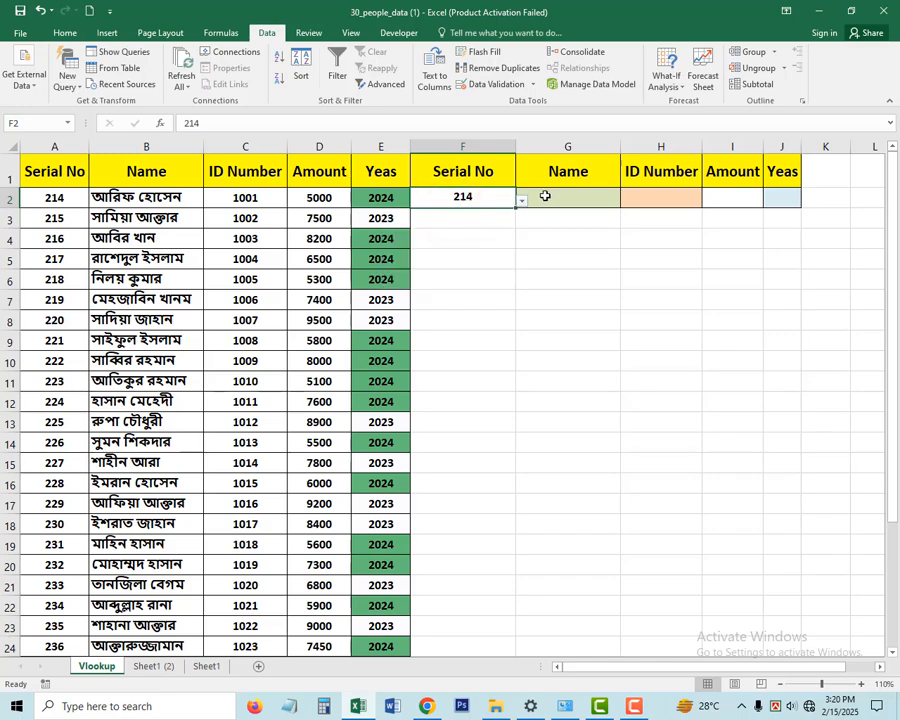
- Start a VLOOKUP formula in G2 with F2 as the lookup value and A1:E31 as the table array
left_click(549, 196)
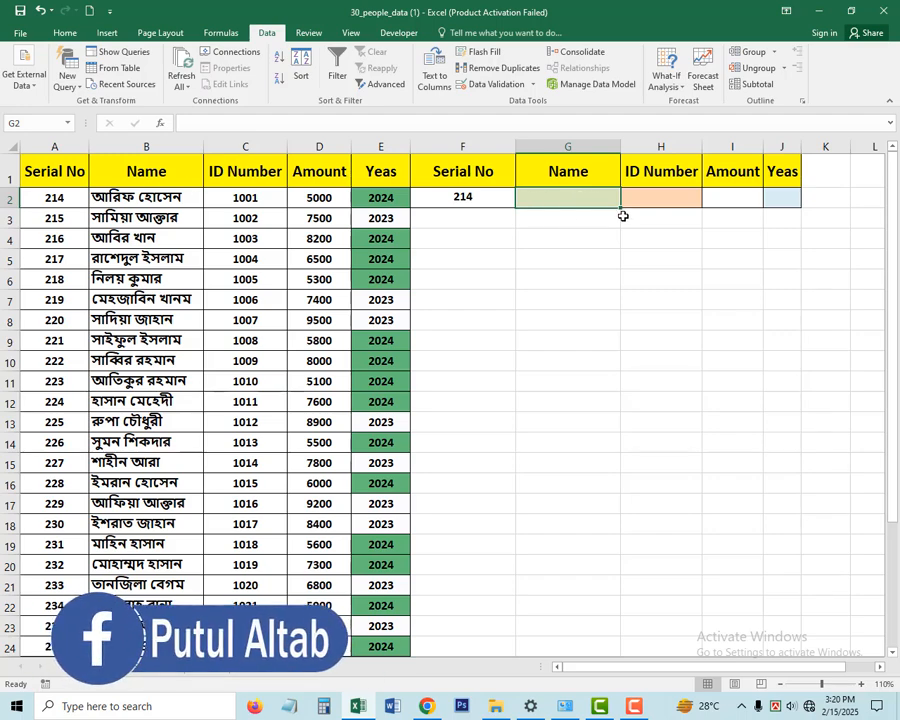
type("=")
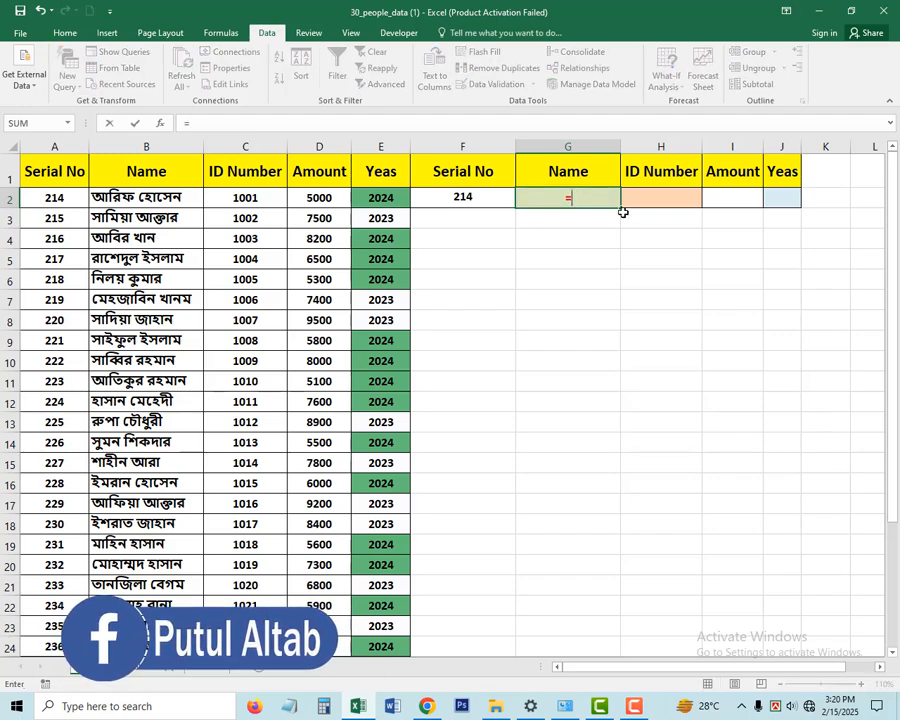
type("VL")
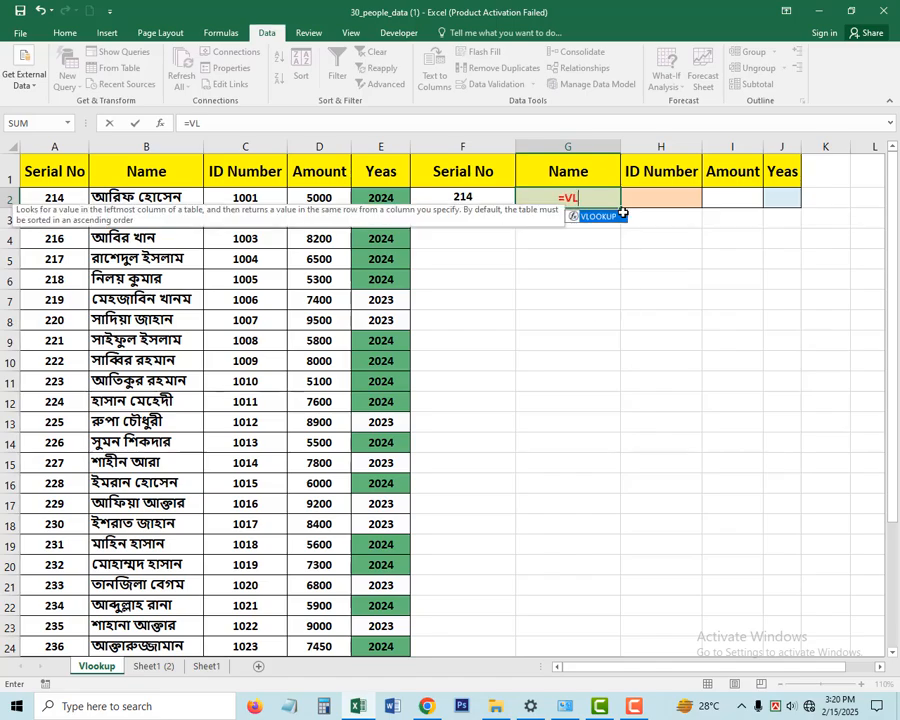
key("Tab")
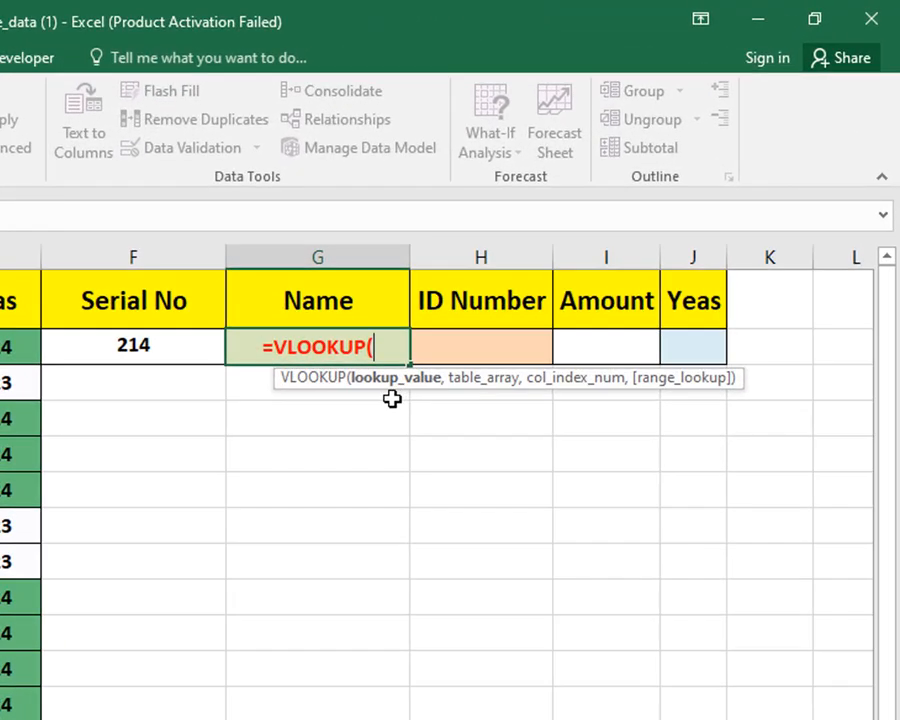
left_click(135, 345)
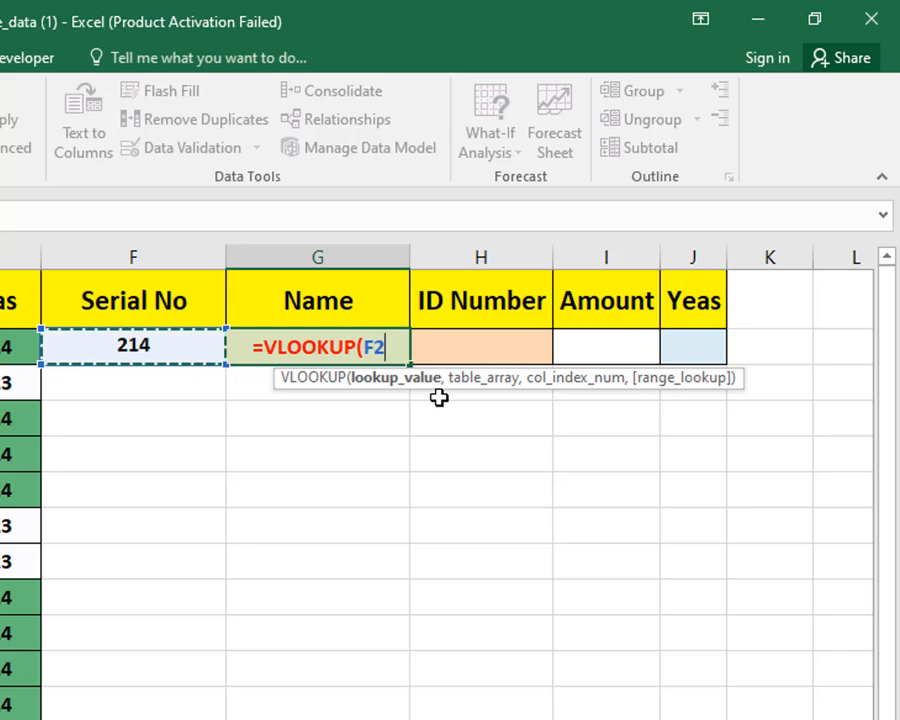
type(",")
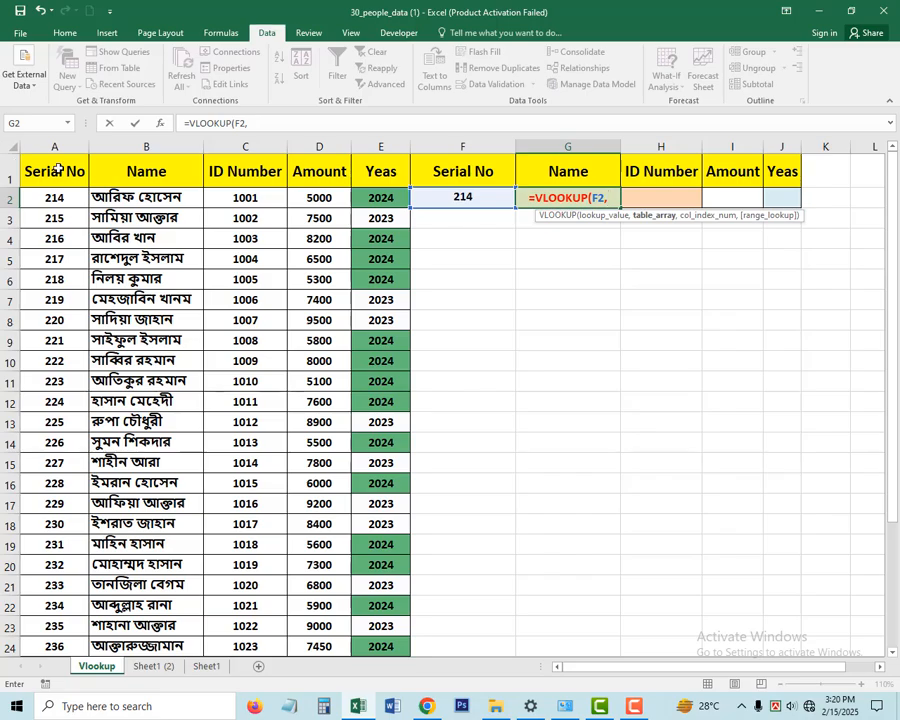
left_click_drag(55, 170, 390, 616)
scroll(476, 492, "up", 3)
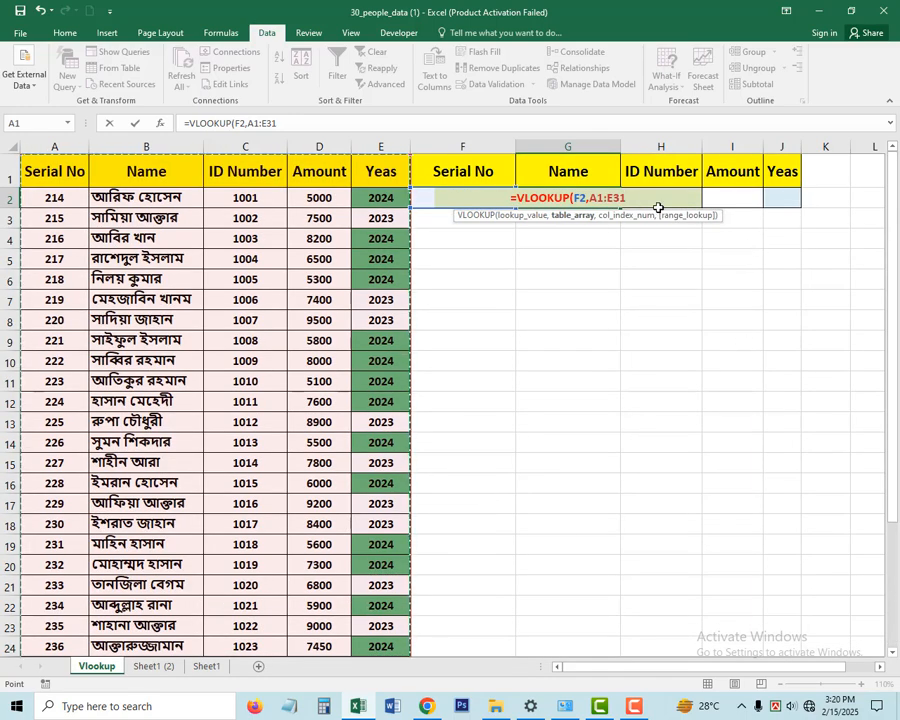
- Complete the G2 formula with column index 2 and range lookup 0, giving =VLOOKUP(F2,A1:E31,2,0)
type(",")
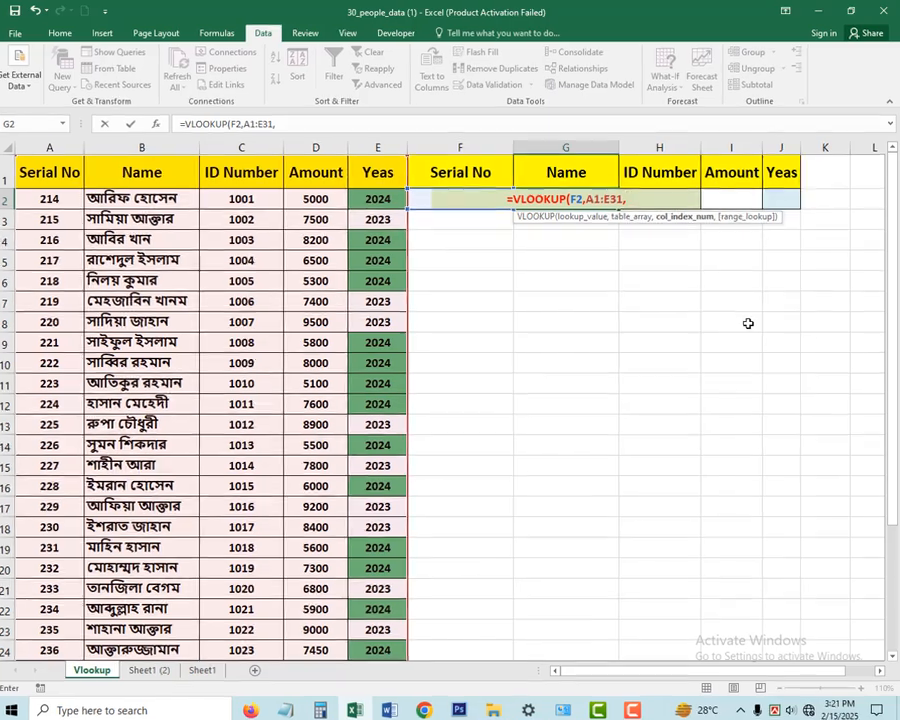
type("2")
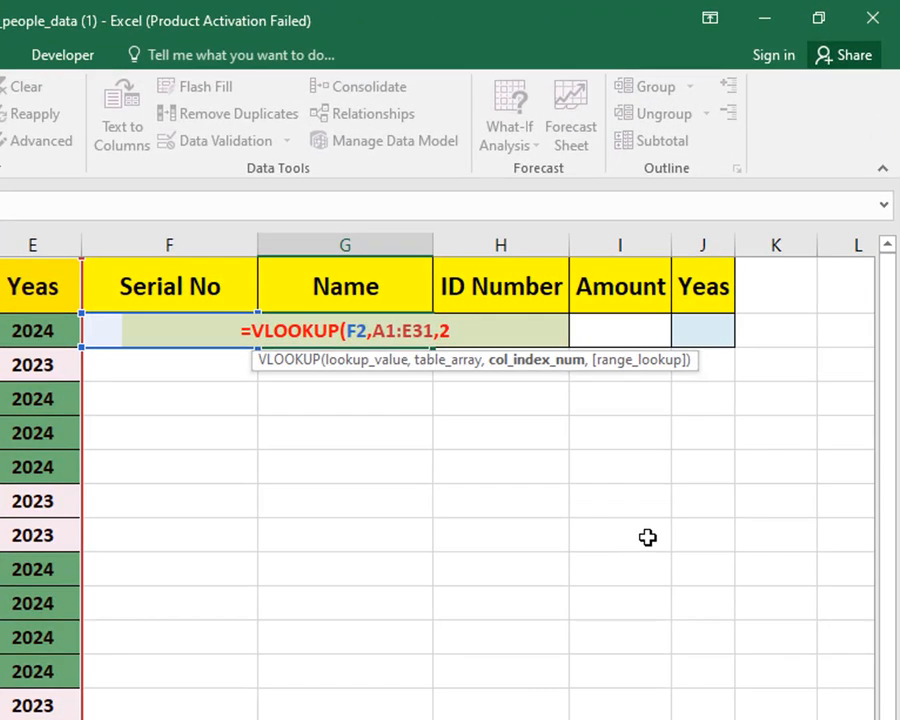
type(",")
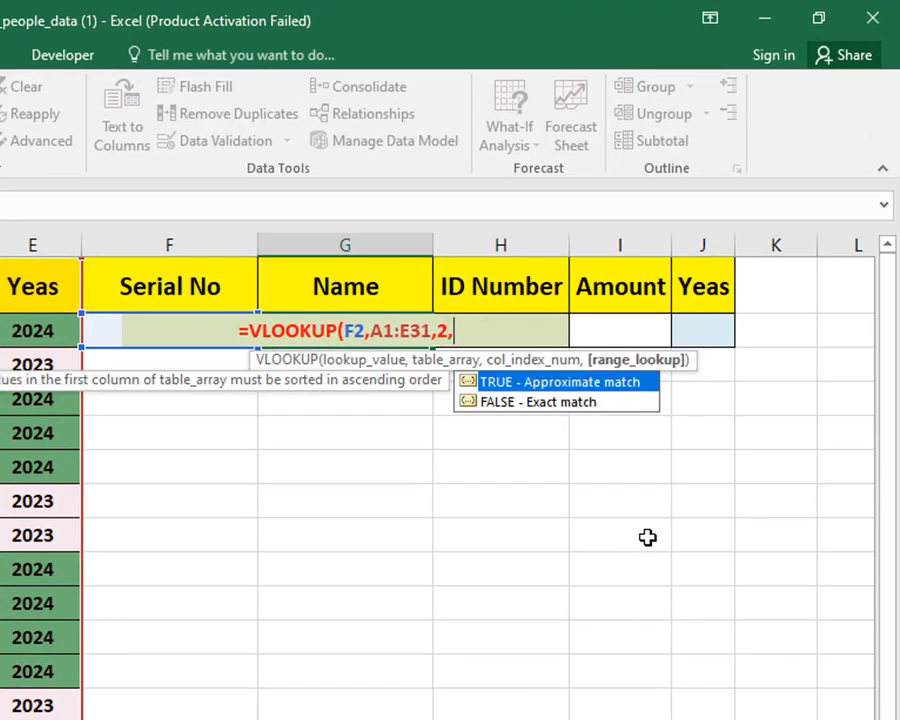
type("0")
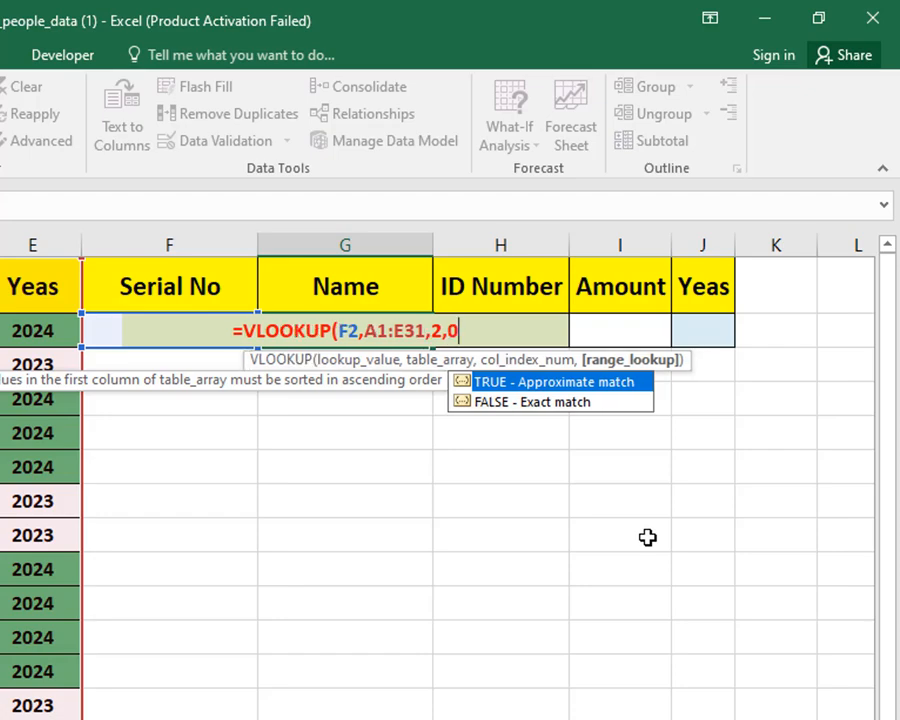
type(")")
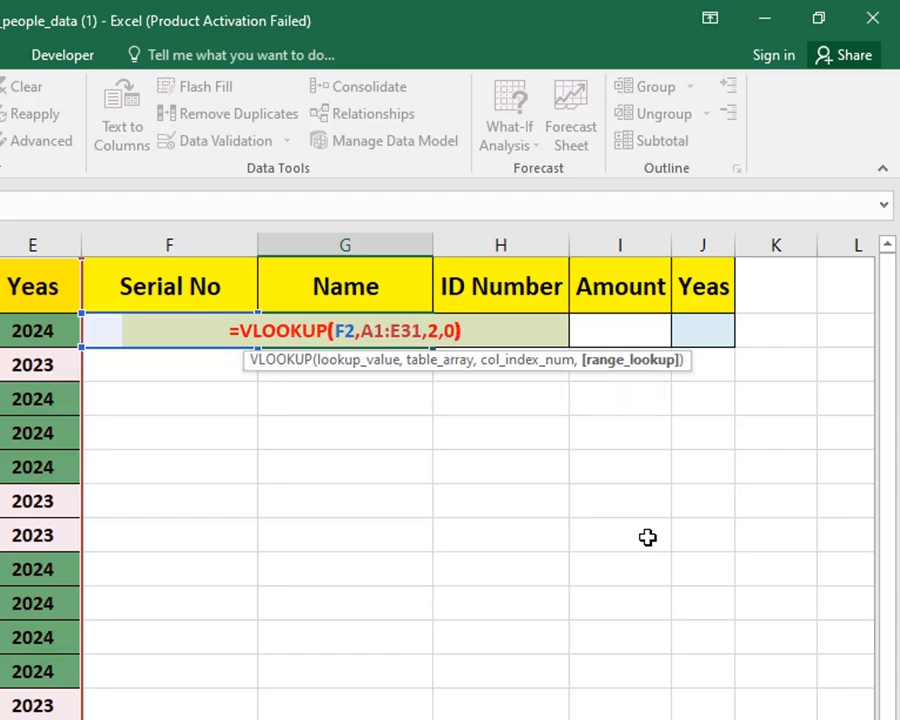
key("Return")
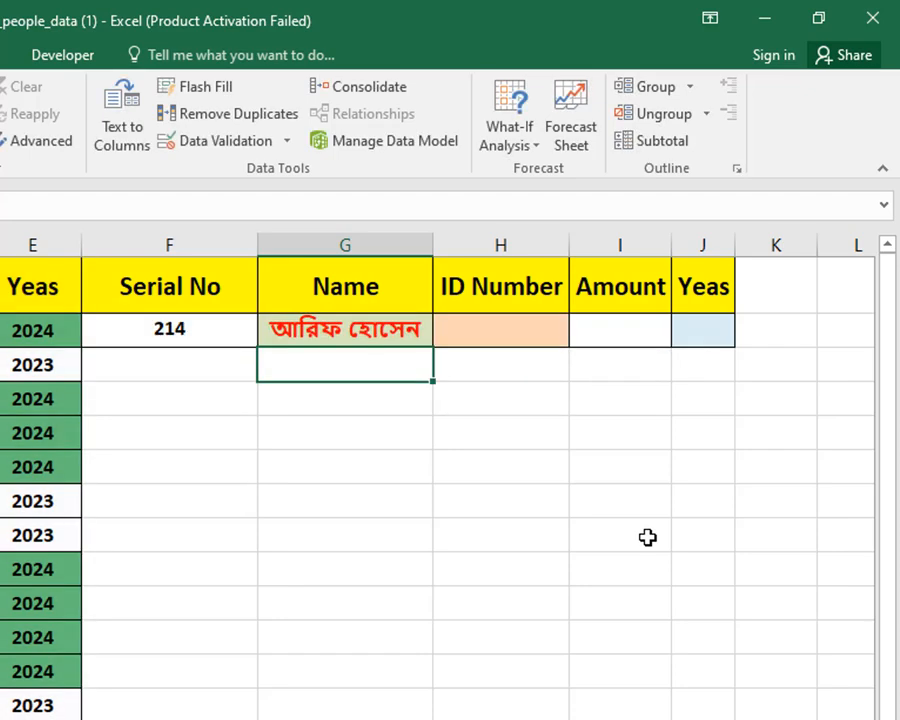
- Test the name lookup by entering serial number 215 in F2 and changing it back to 214
left_click(209, 328)
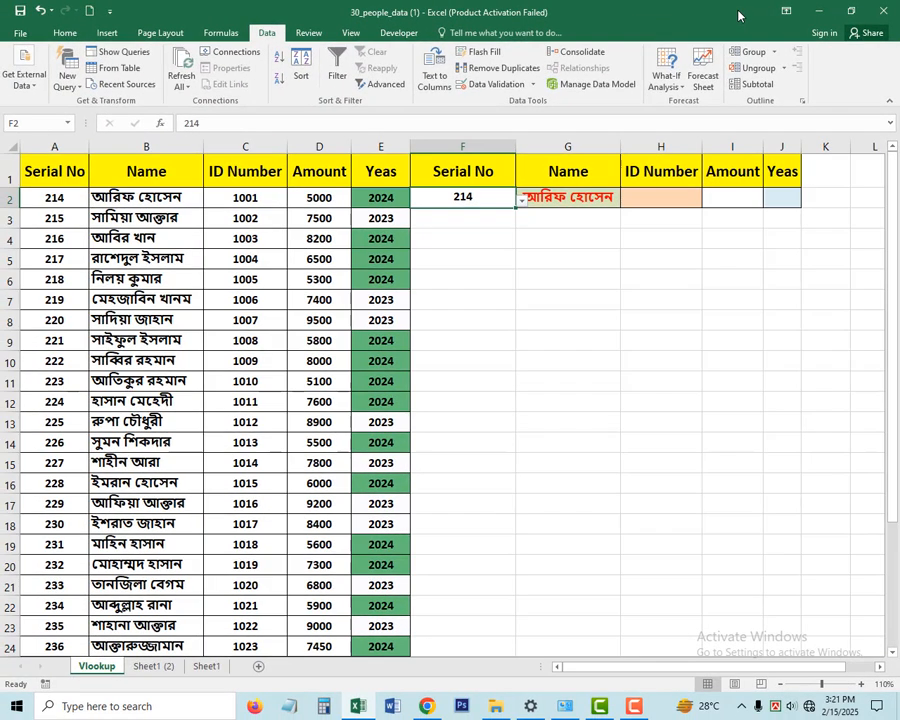
type("2")
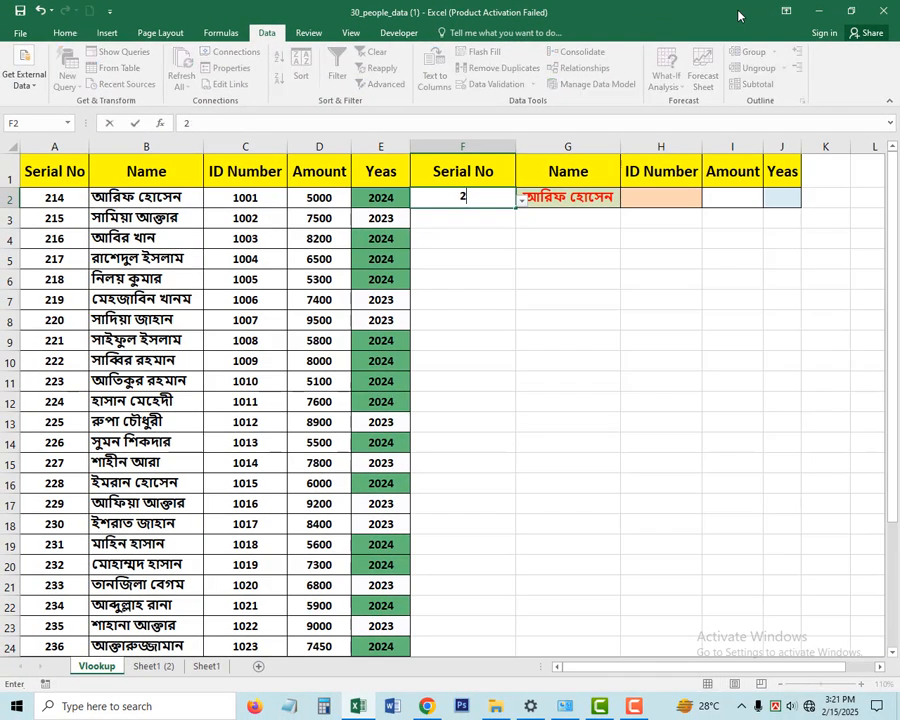
key("Return")
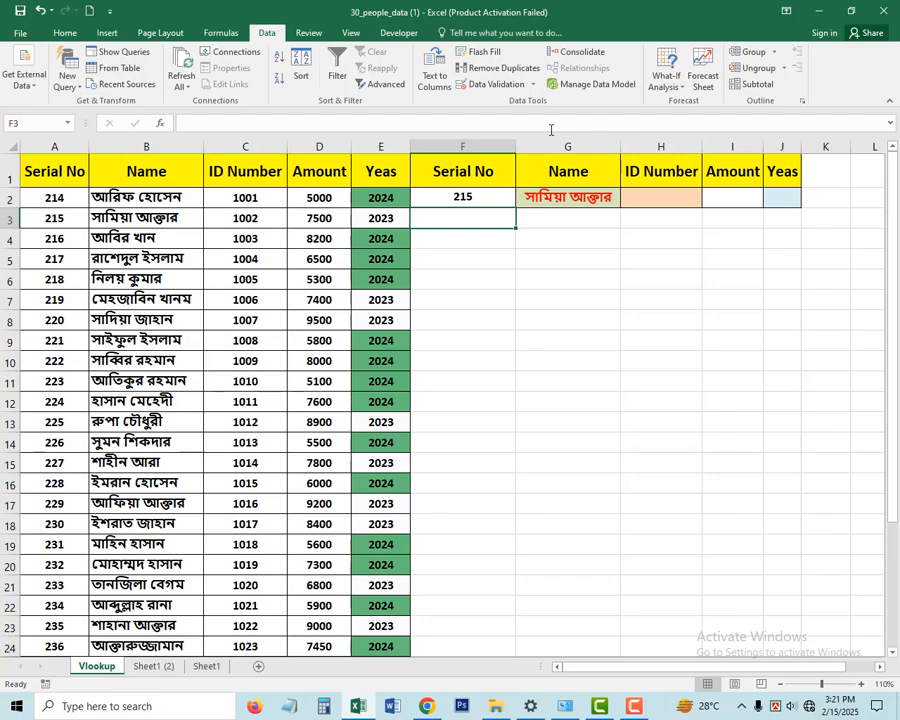
left_click(473, 197)
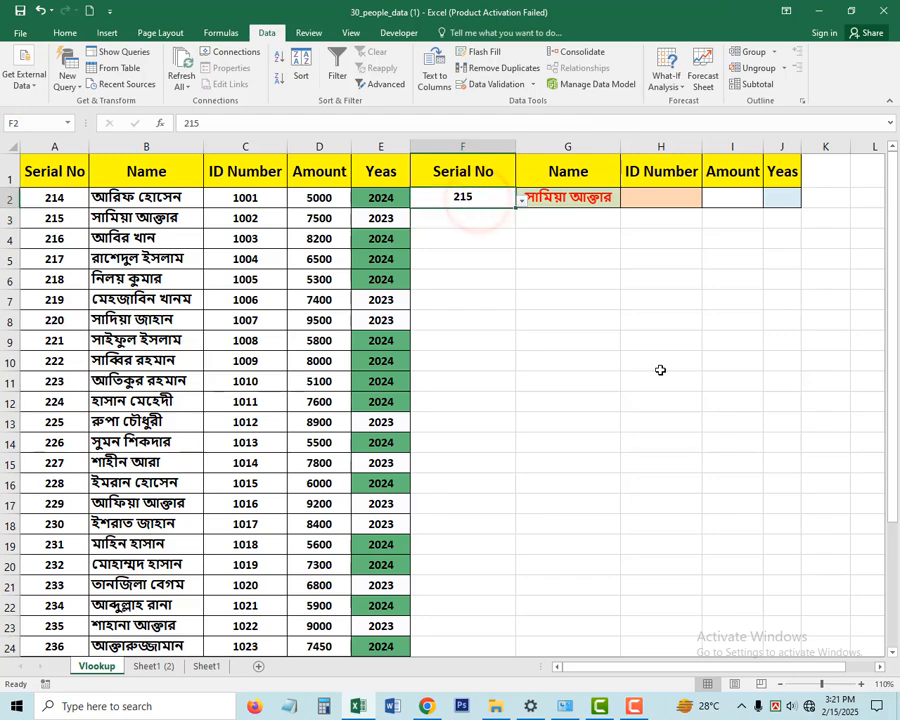
type("214")
key("Return")
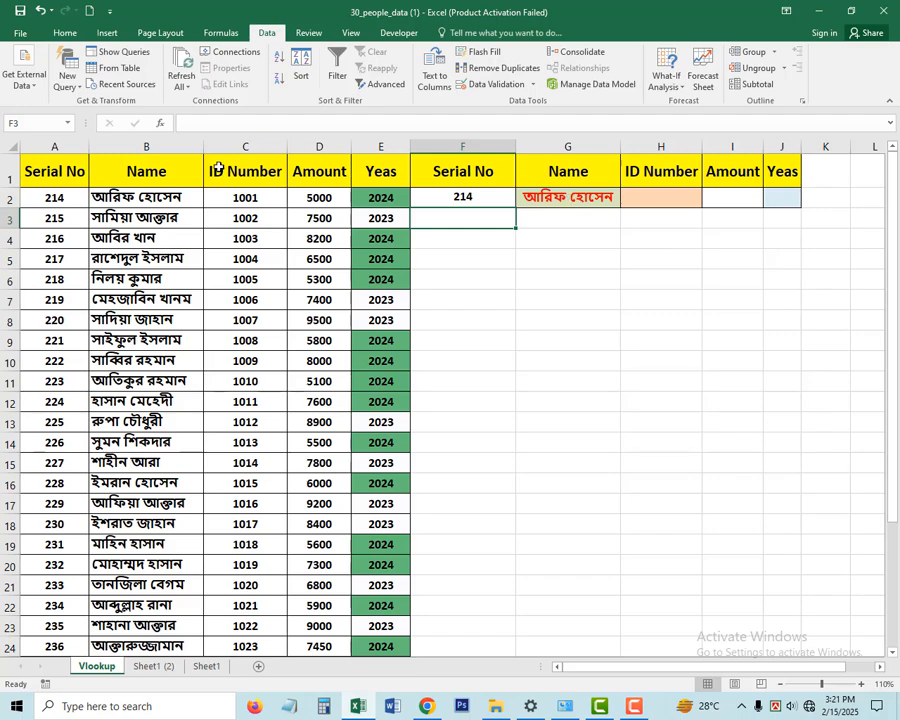
- Start a VLOOKUP formula in H2 for the ID number, using F2 as lookup value and A1:E31 as table array
left_click(165, 175)
left_click(247, 167)
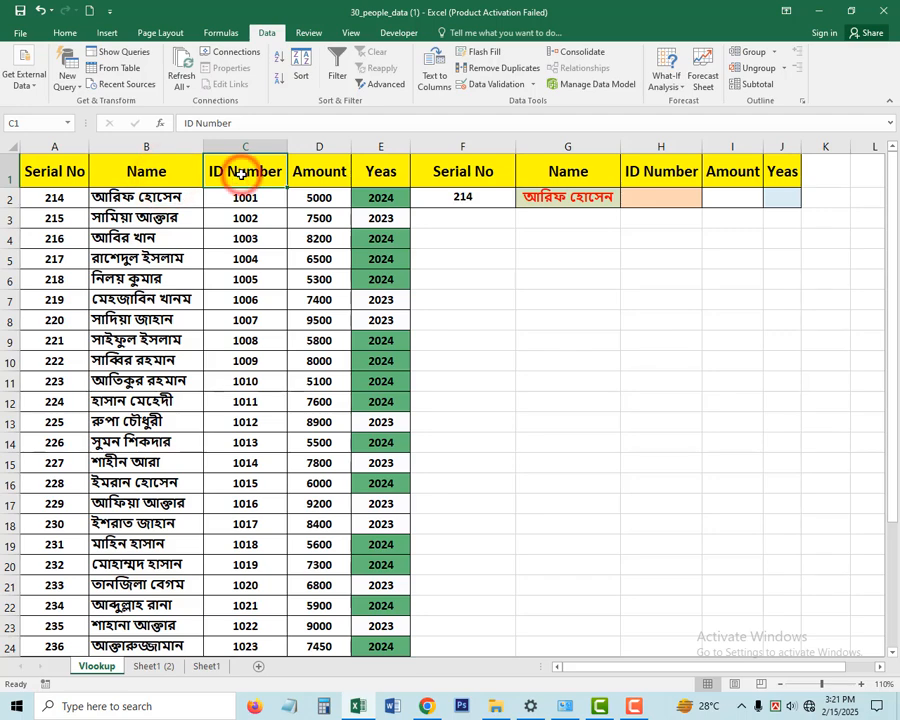
left_click(660, 197)
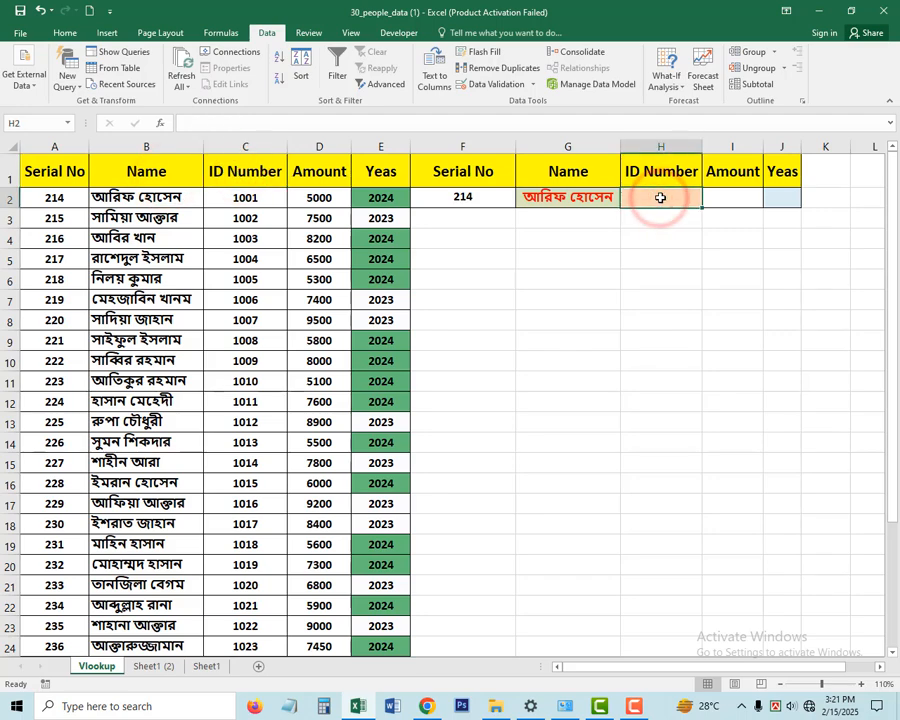
type("=V")
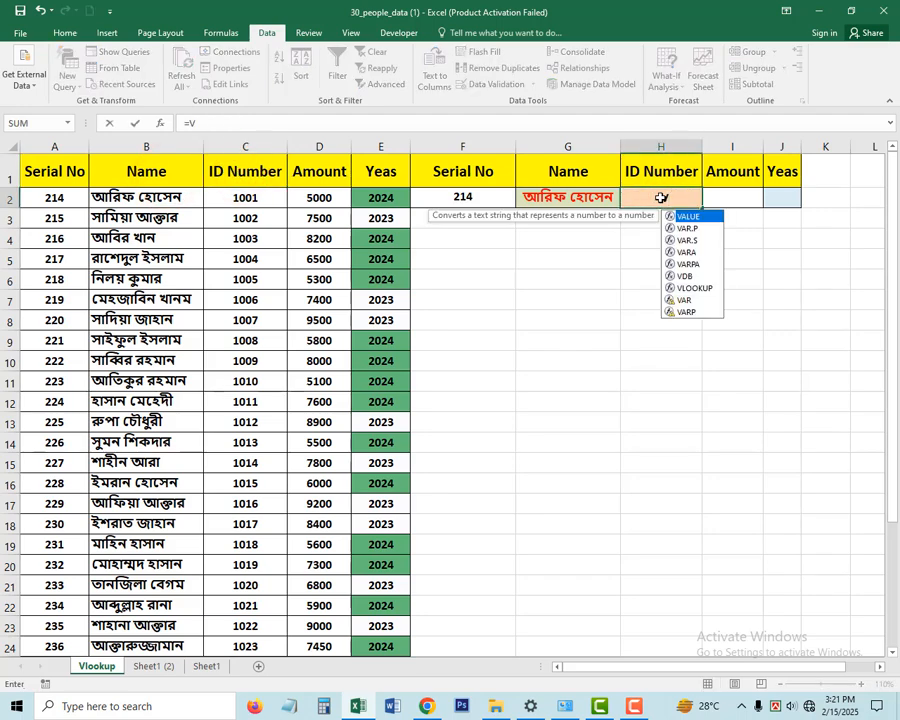
type("LOOKUP(")
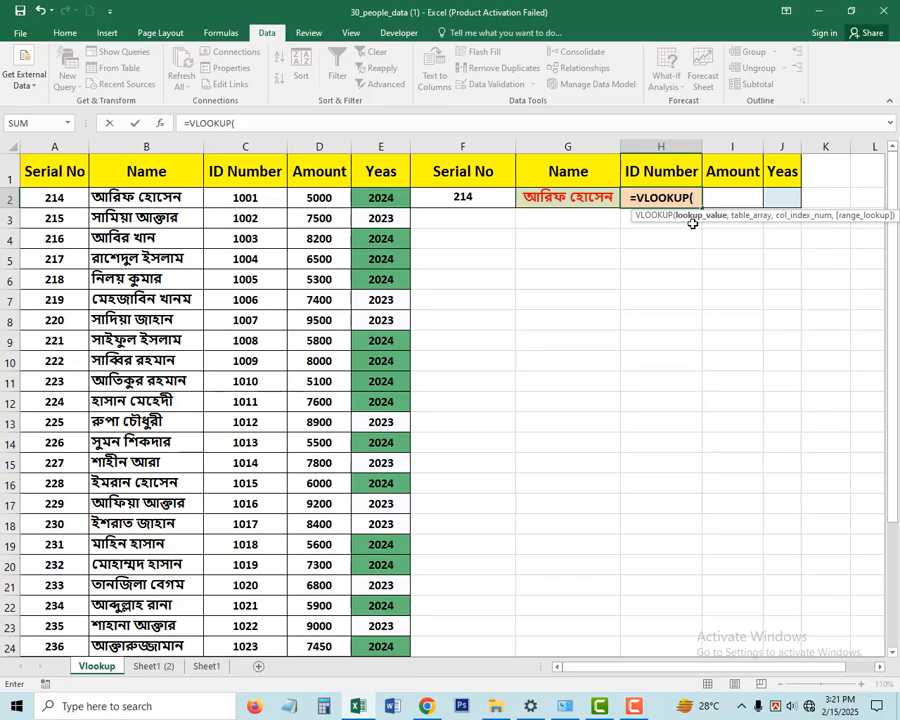
left_click(481, 197)
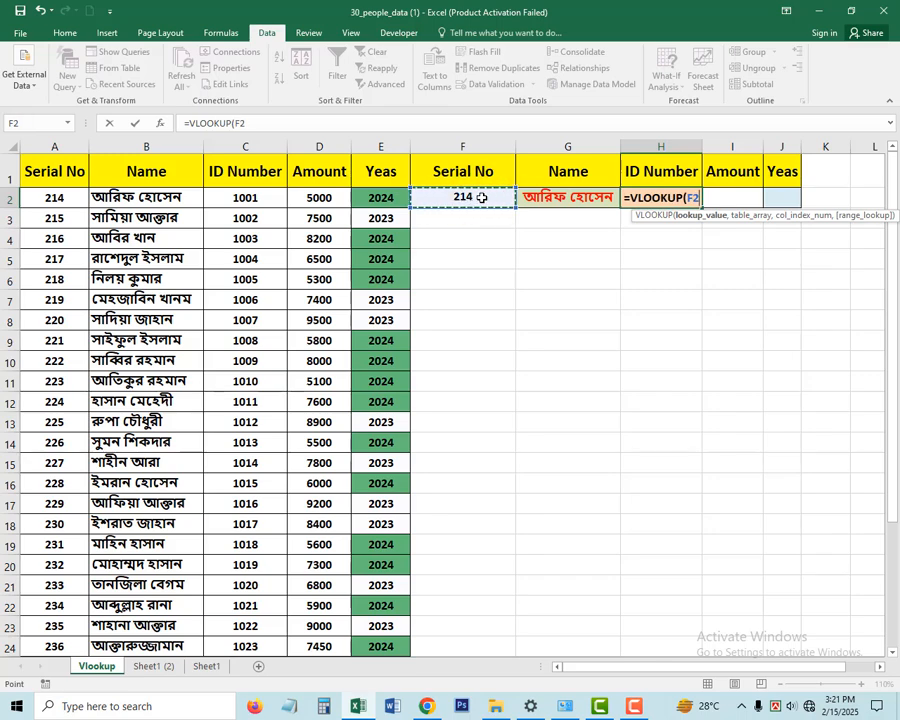
type(",")
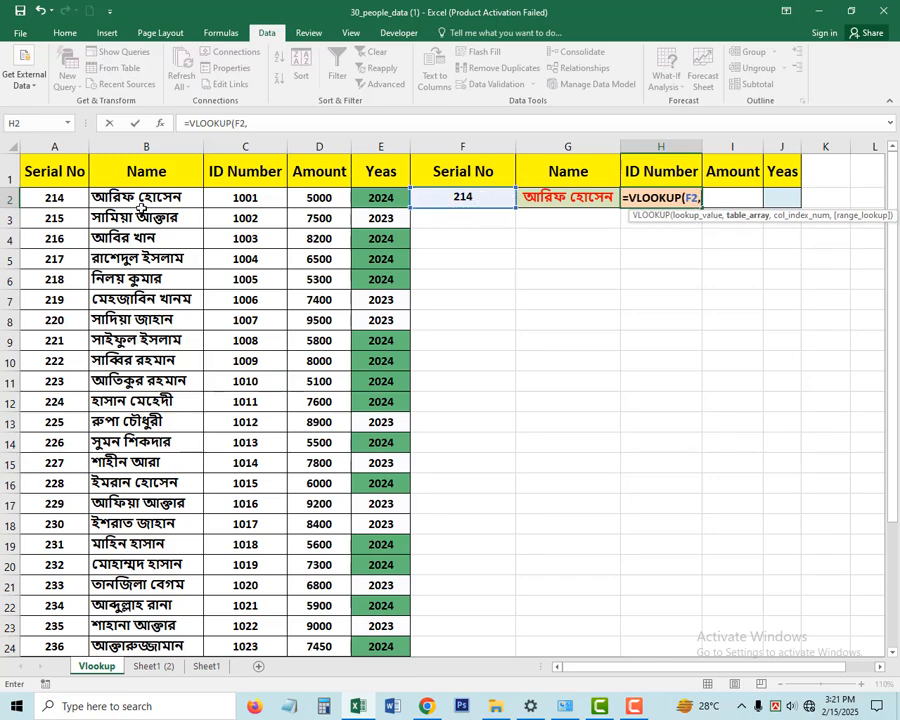
left_click_drag(54, 171, 398, 617)
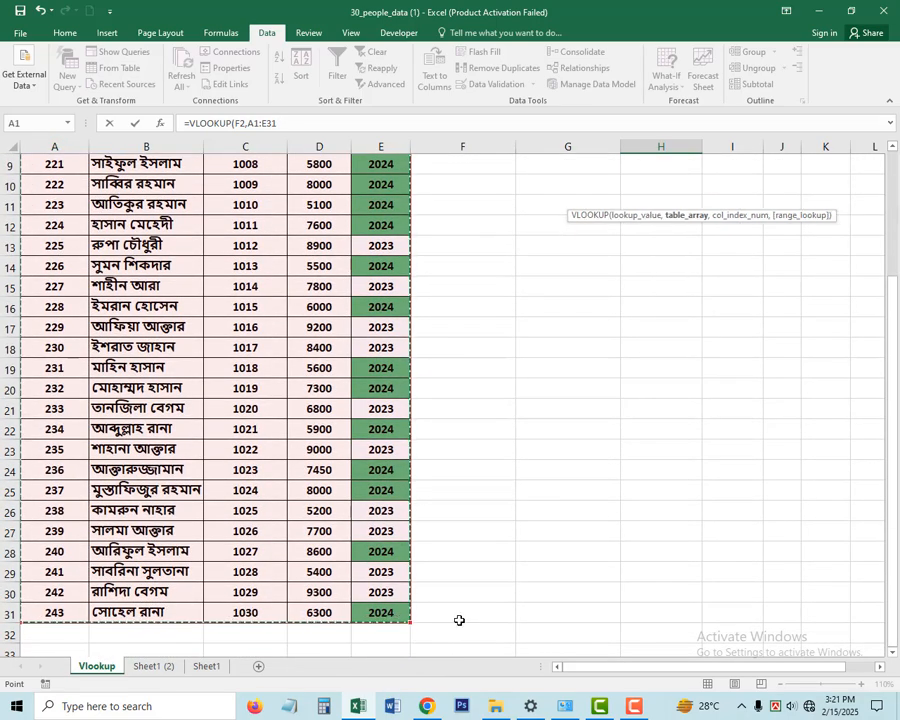
- Complete the H2 formula with column index 3 and range lookup 0, giving =VLOOKUP(F2,A1:E31,3,0)
type(",")
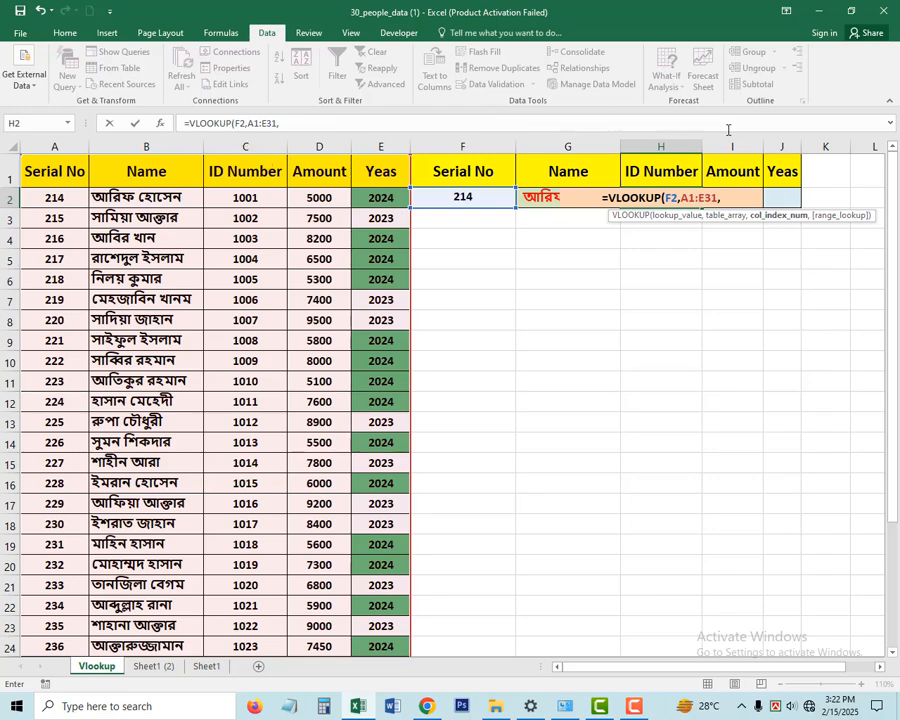
type("3,")
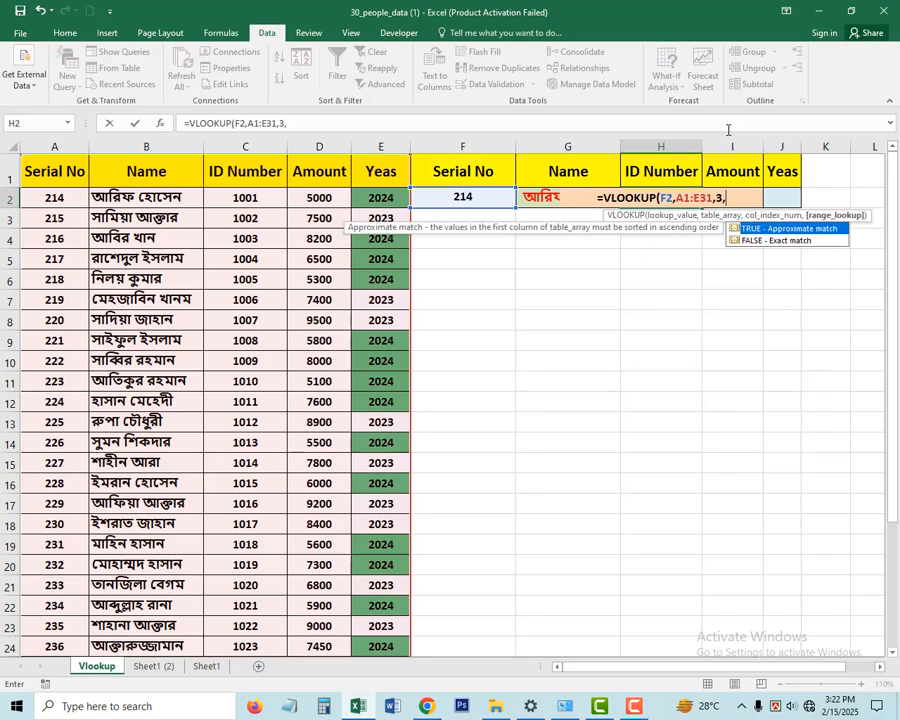
type("0")
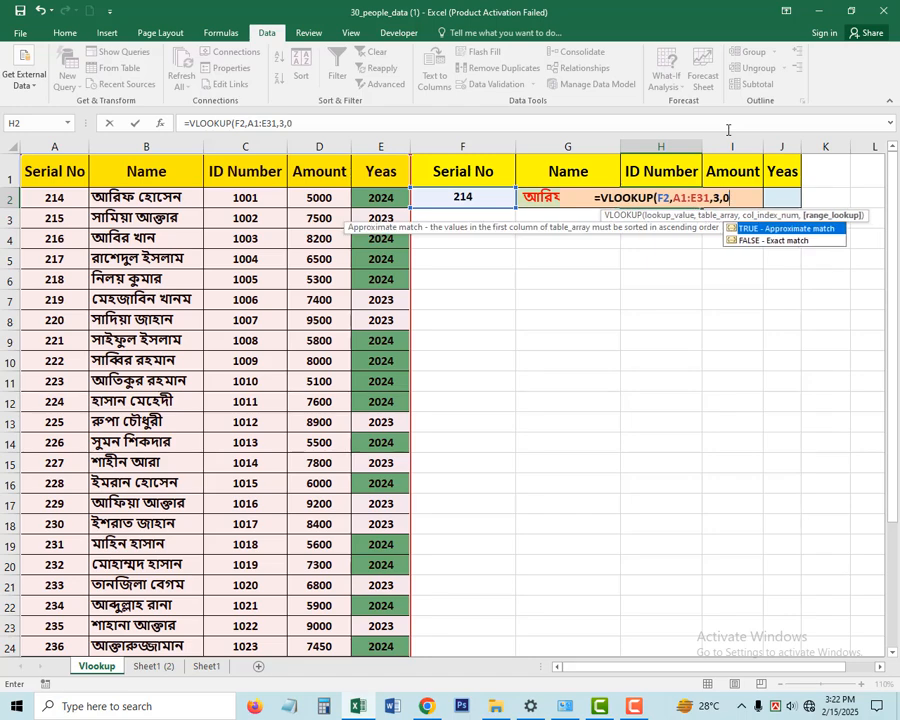
type(")")
key("Return")
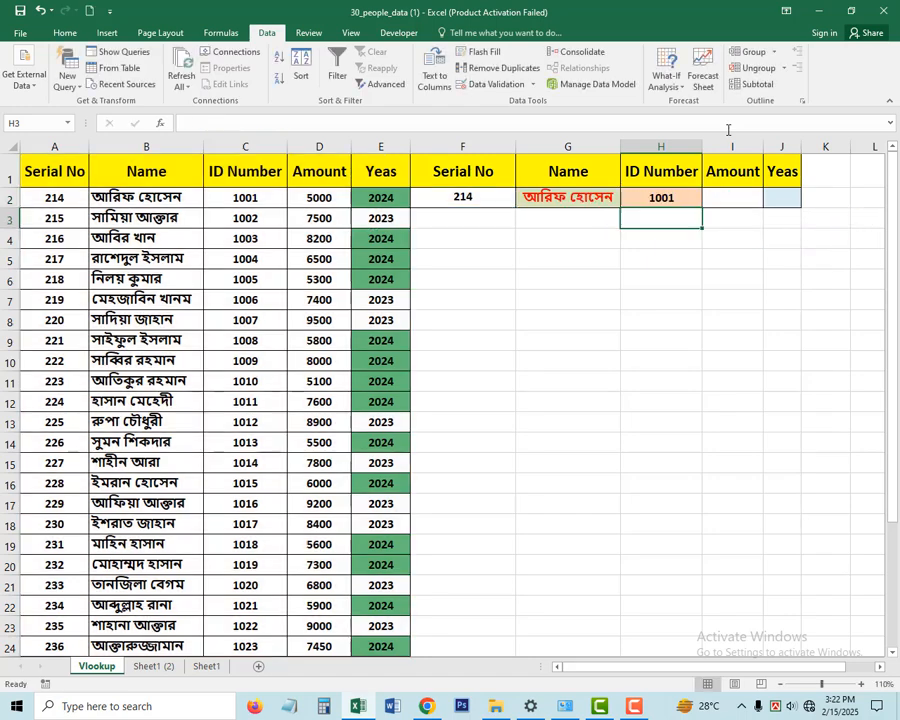
- Start a VLOOKUP formula in I2 for the amount, using F2 as lookup value and A1:E31 as table array
left_click(749, 198)
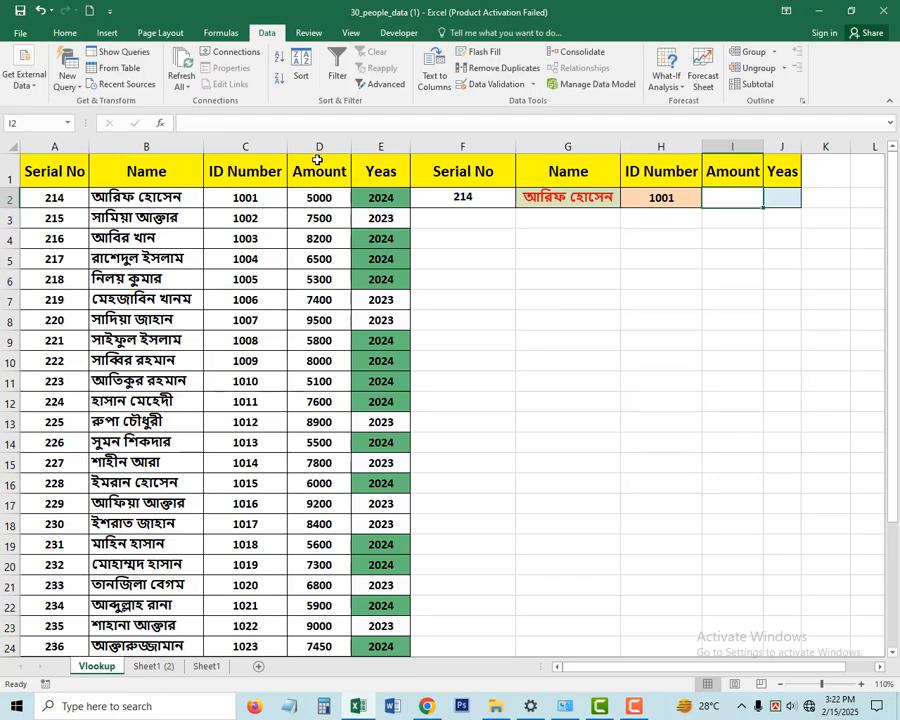
left_click(731, 196)
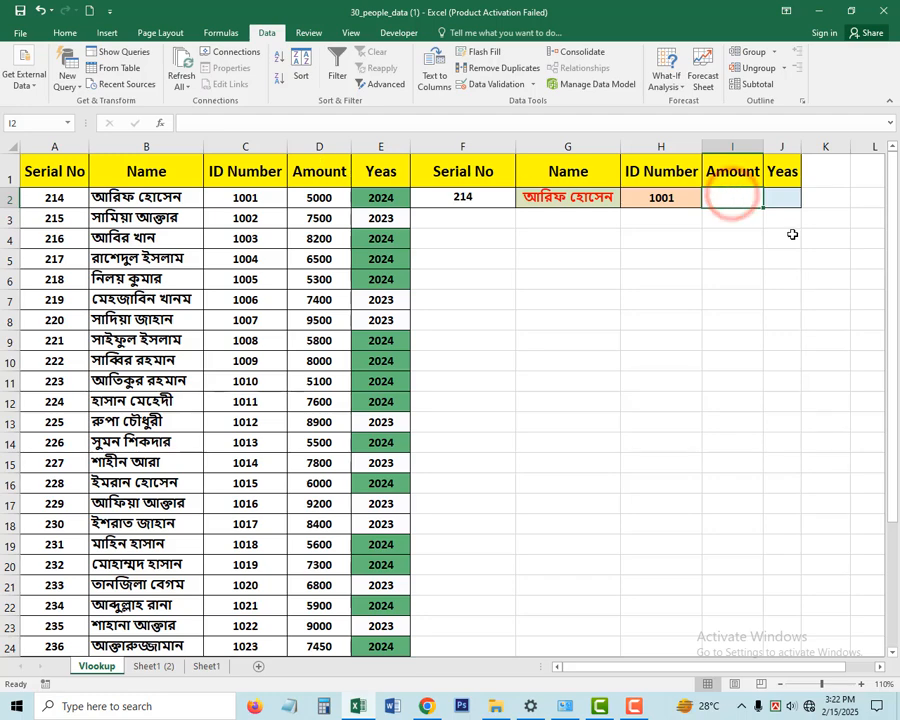
type("=VL")
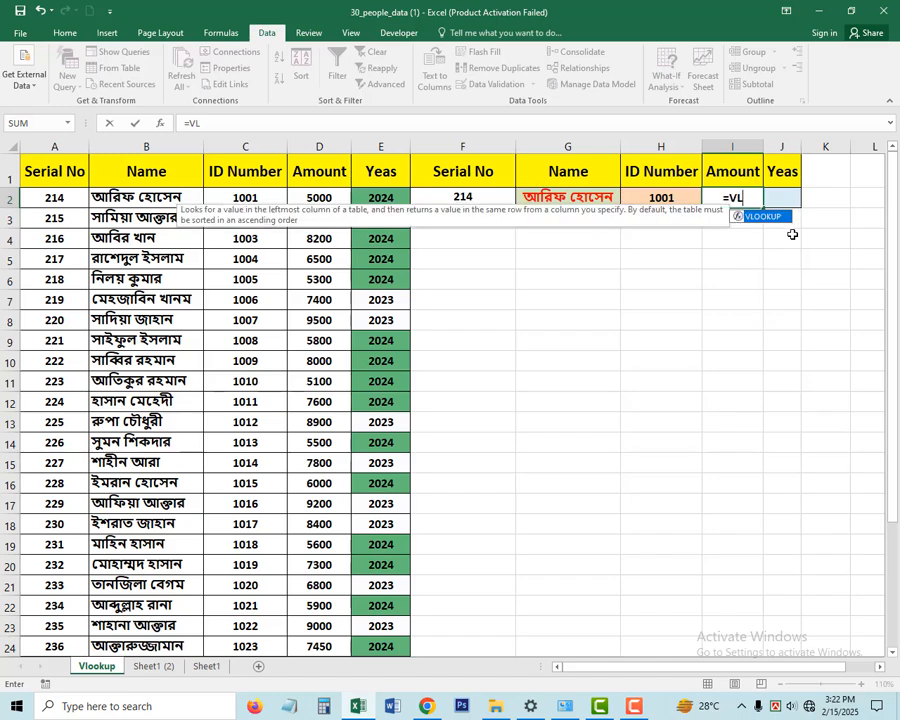
key("Tab")
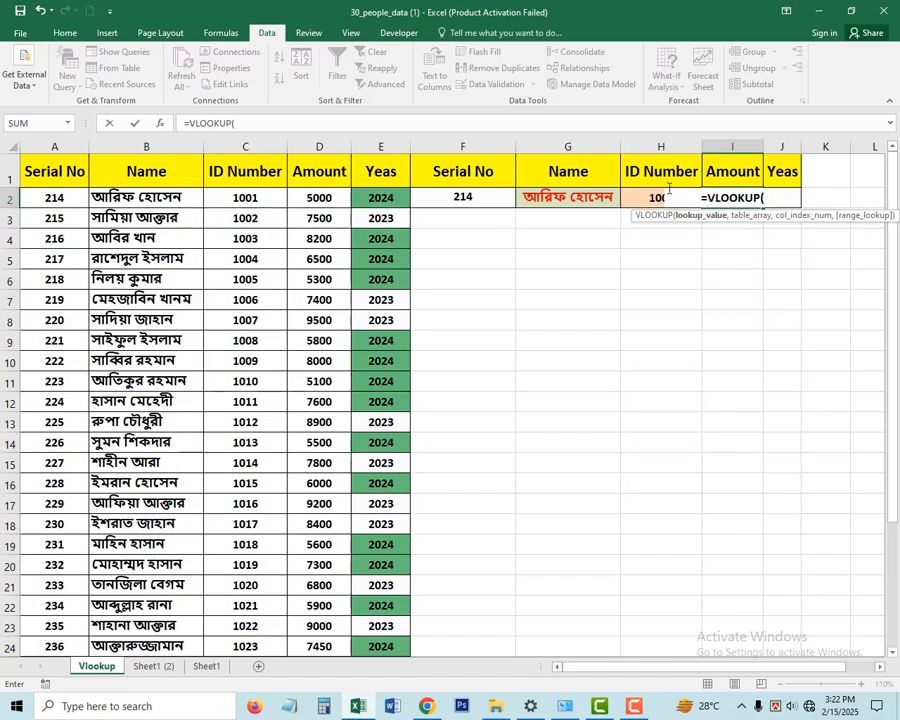
left_click(462, 195)
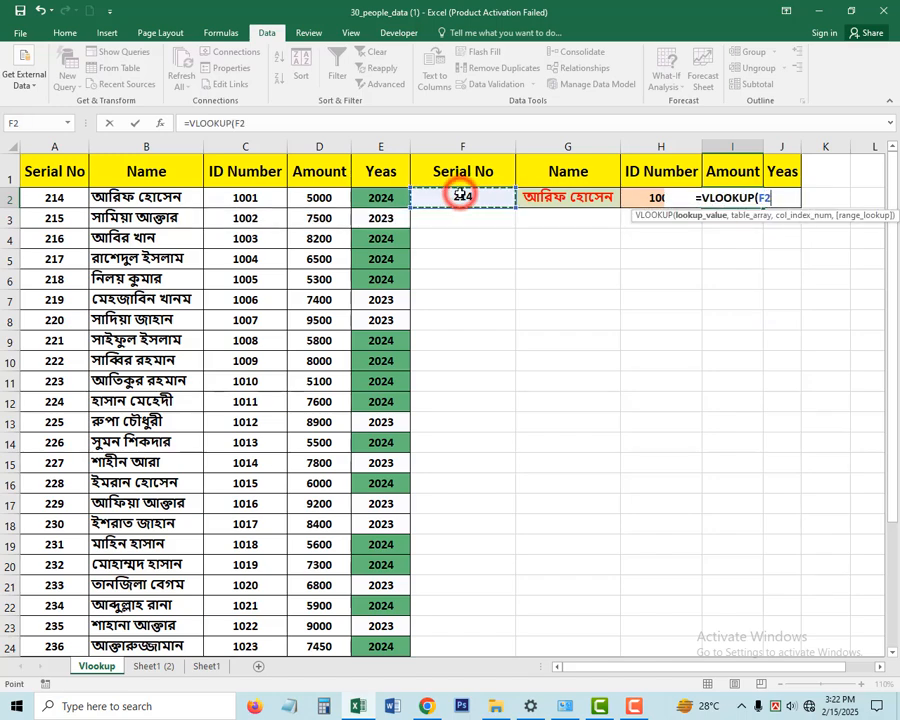
type(",")
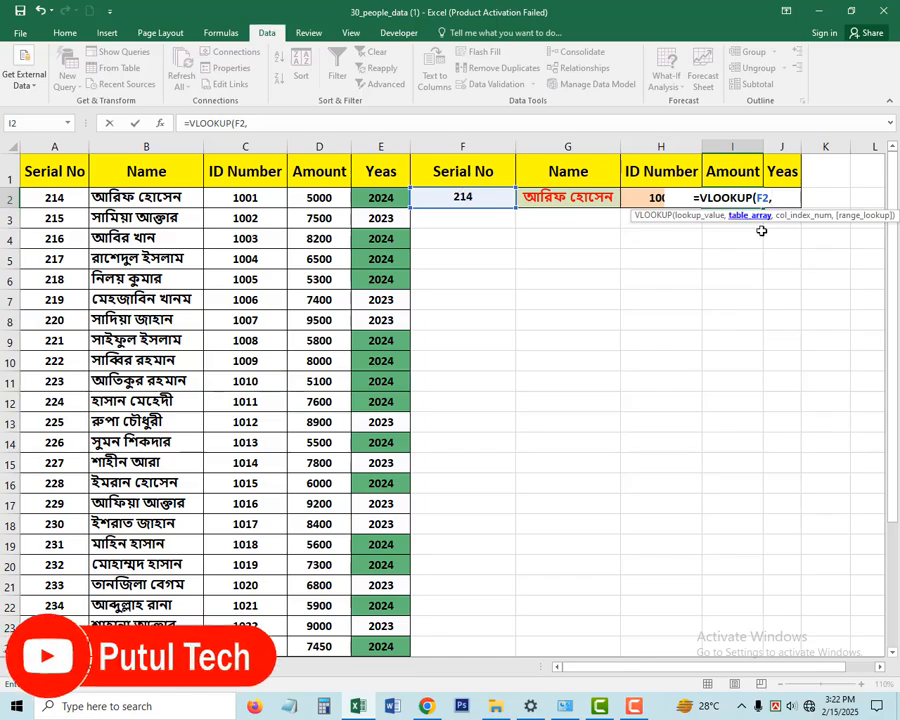
left_click_drag(55, 171, 395, 614)
scroll(685, 394, "up", 3)
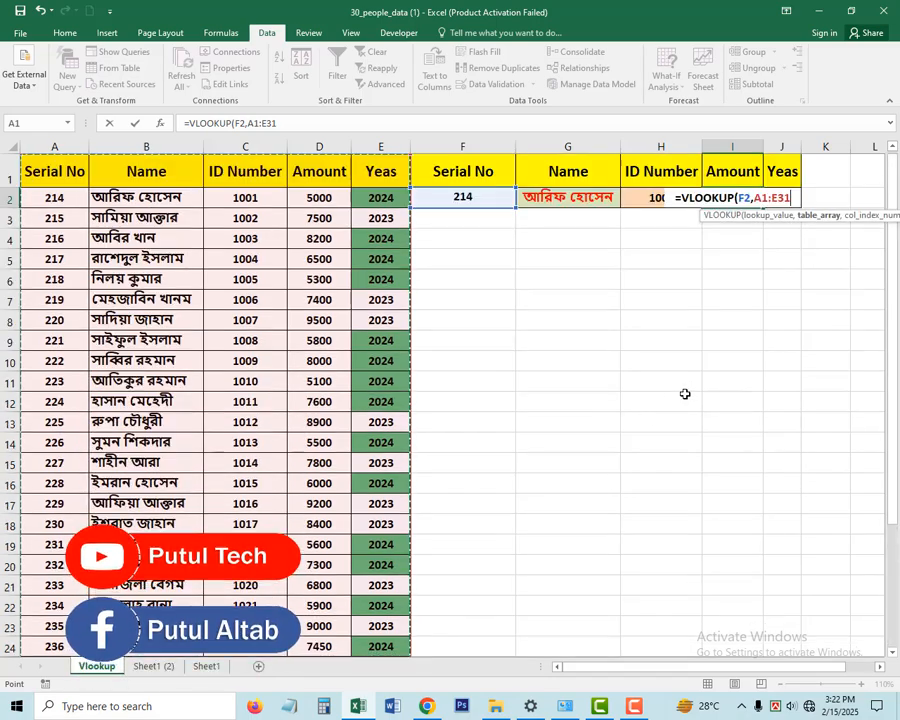
scroll(688, 393, "down", 1)
scroll(684, 415, "up", 1)
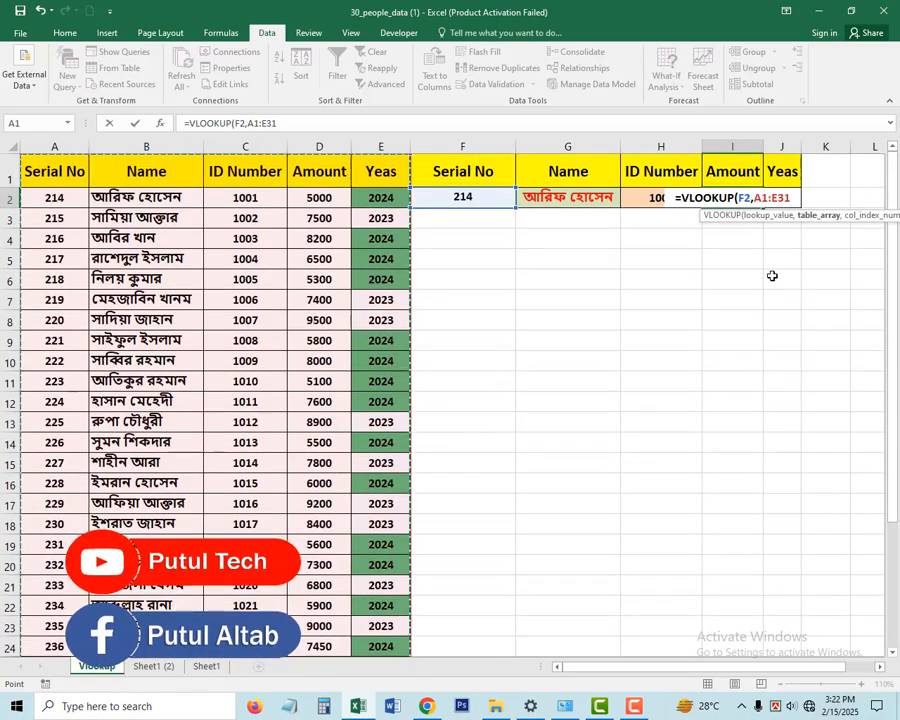
- Complete the I2 formula with column index 3 and range lookup 0, giving =VLOOKUP(F2,A1:E31,3,0)
type(",")
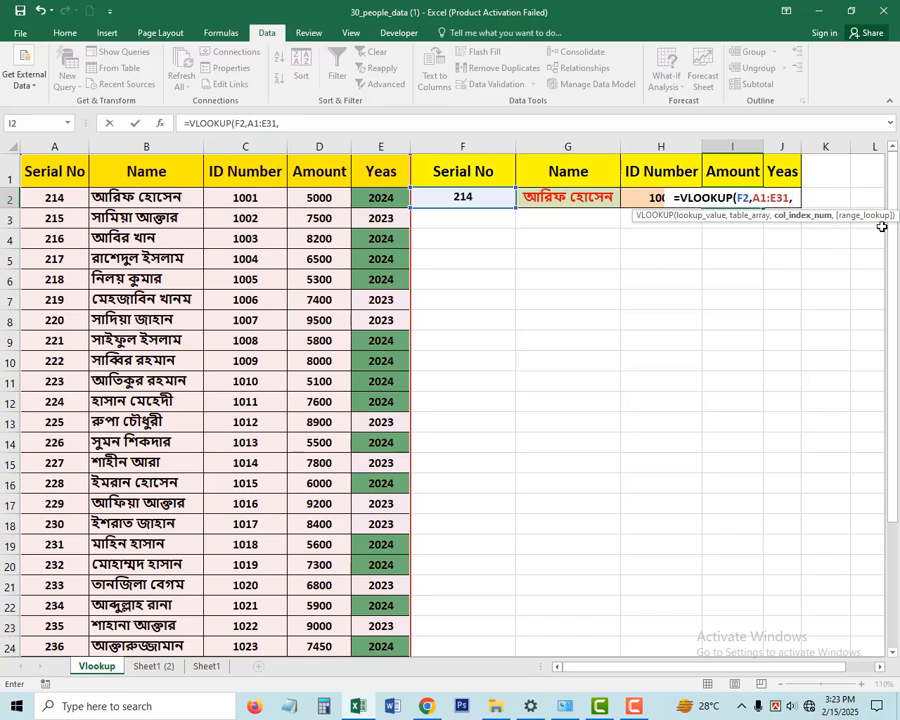
type("3")
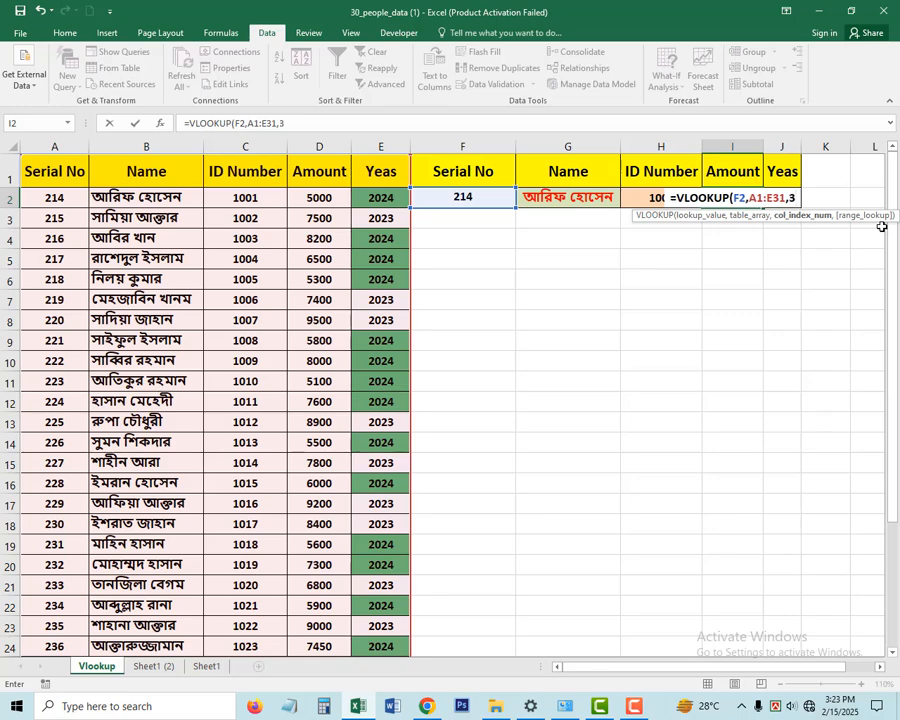
type(",")
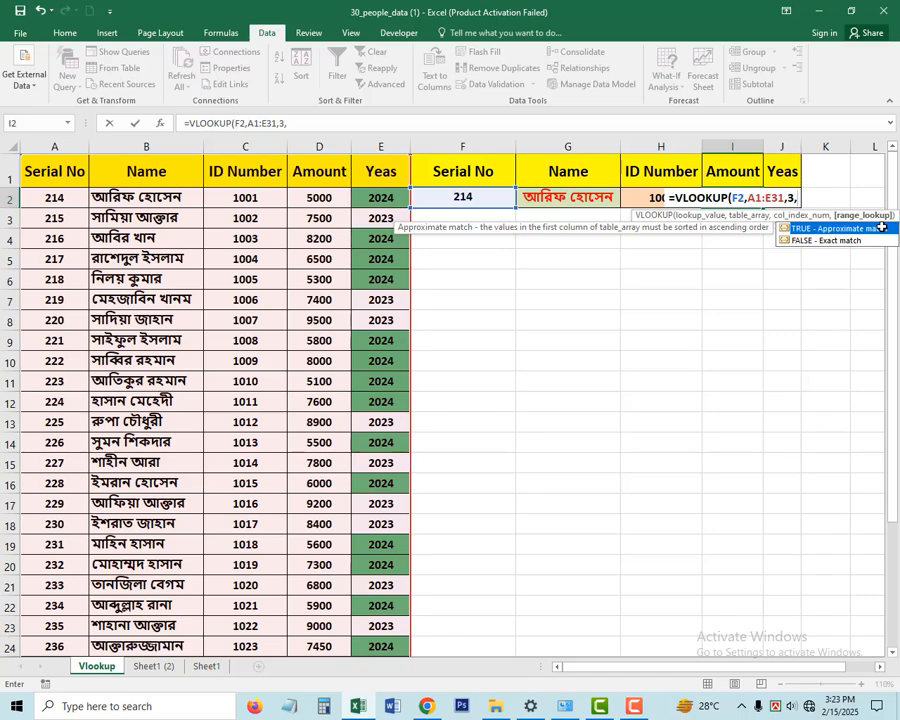
type("0")
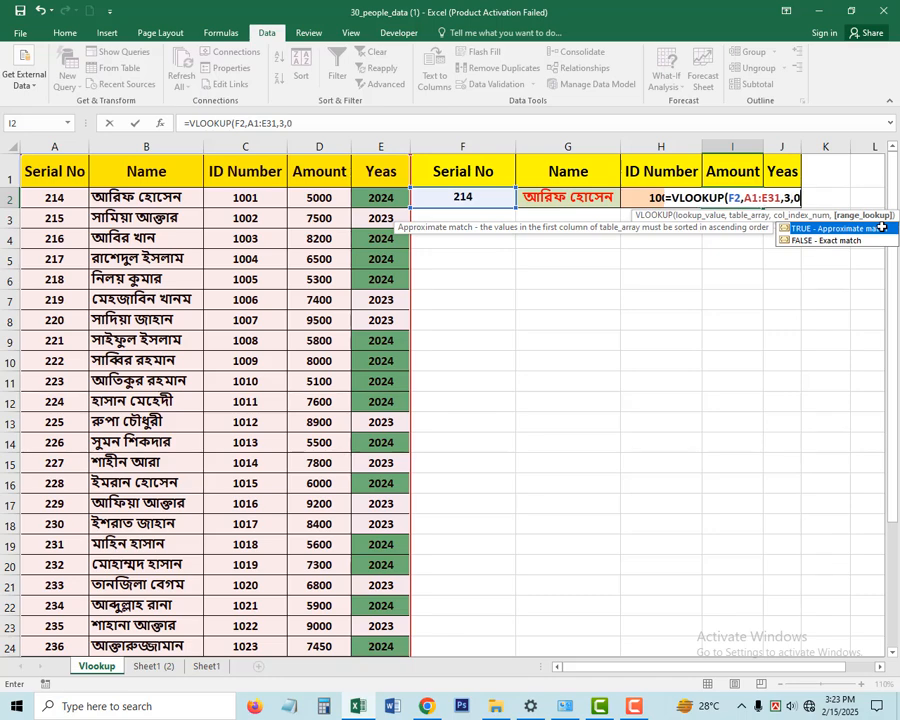
type(")")
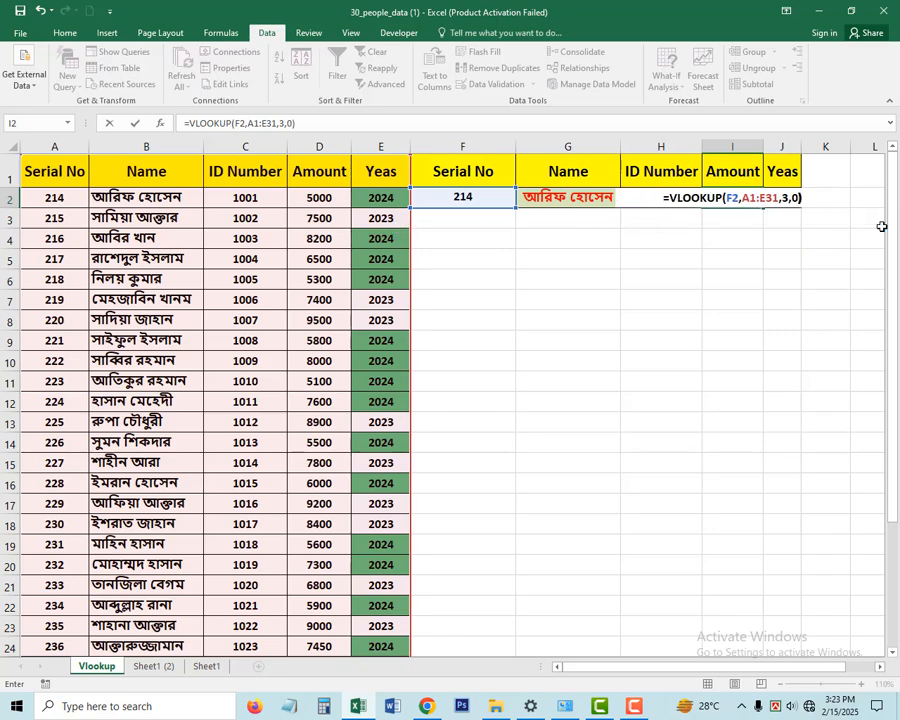
key("Return")
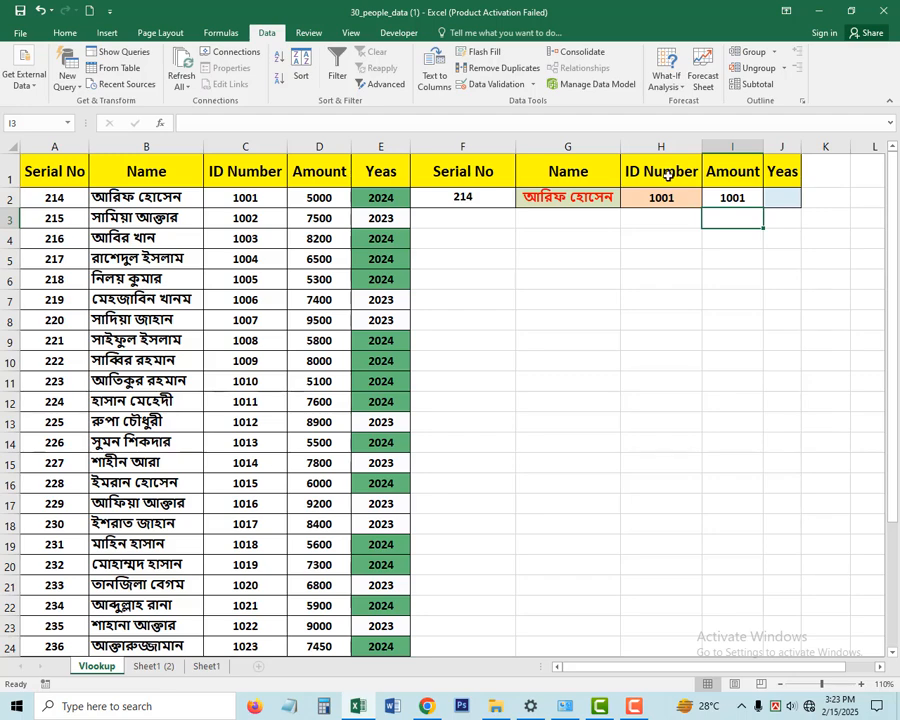
- Count the table columns up to Amount and correct the column index in the I2 formula to 4
left_click(322, 174)
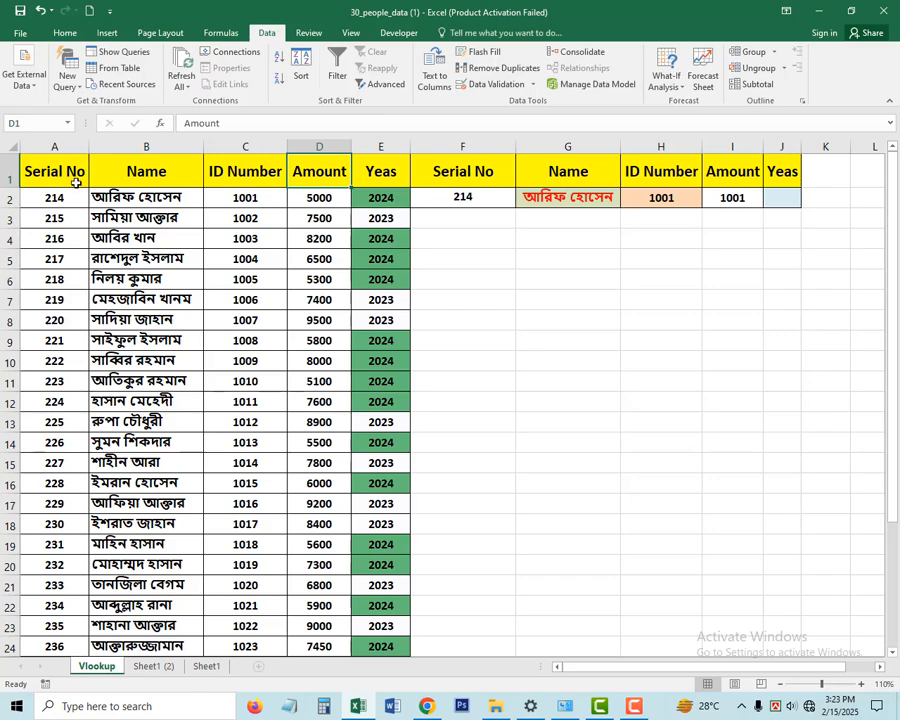
left_click(66, 147)
left_click(179, 147)
left_click(247, 148)
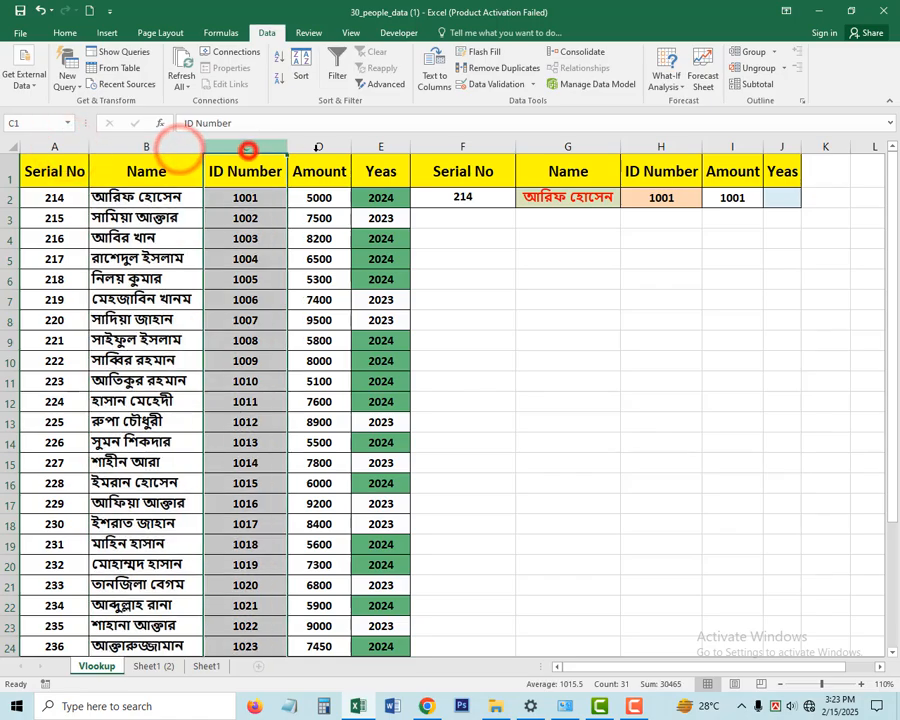
left_click(316, 148)
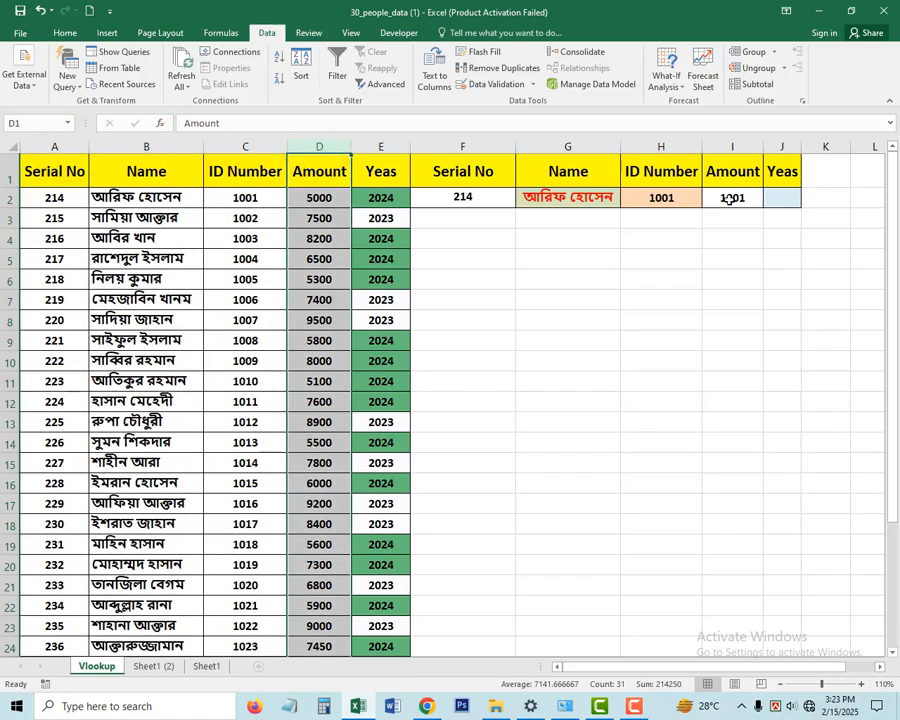
left_click(644, 221)
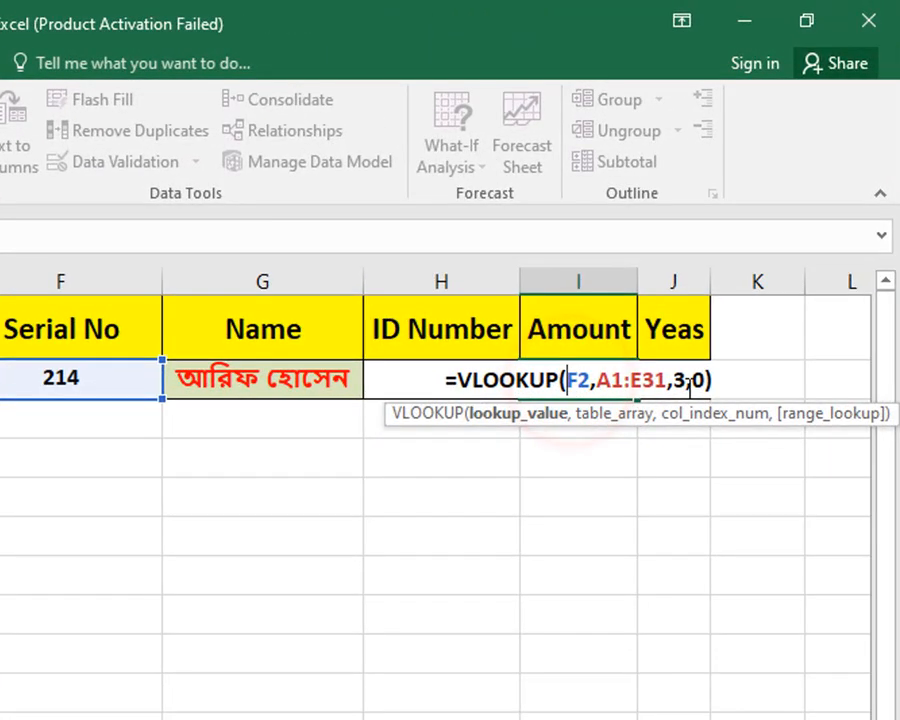
left_click(686, 384)
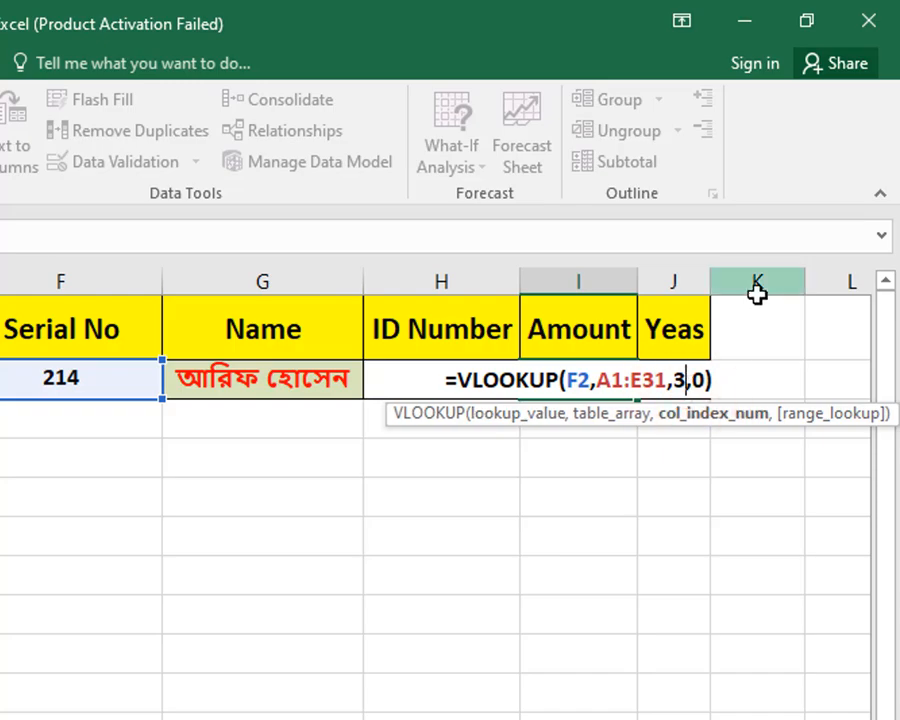
key("BackSpace")
type("4")
key("Return")
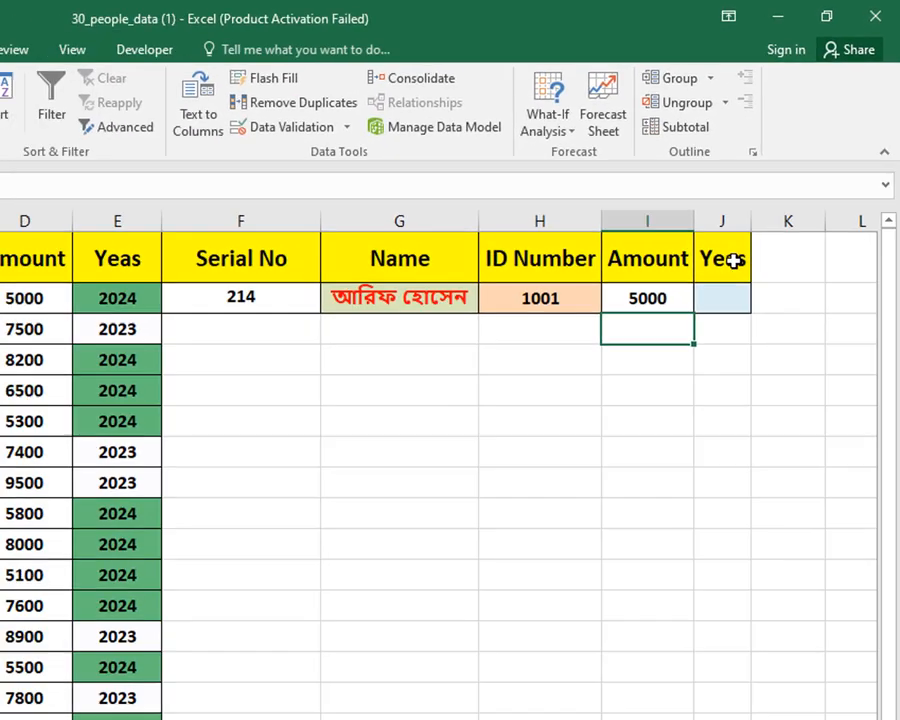
left_click(605, 382)
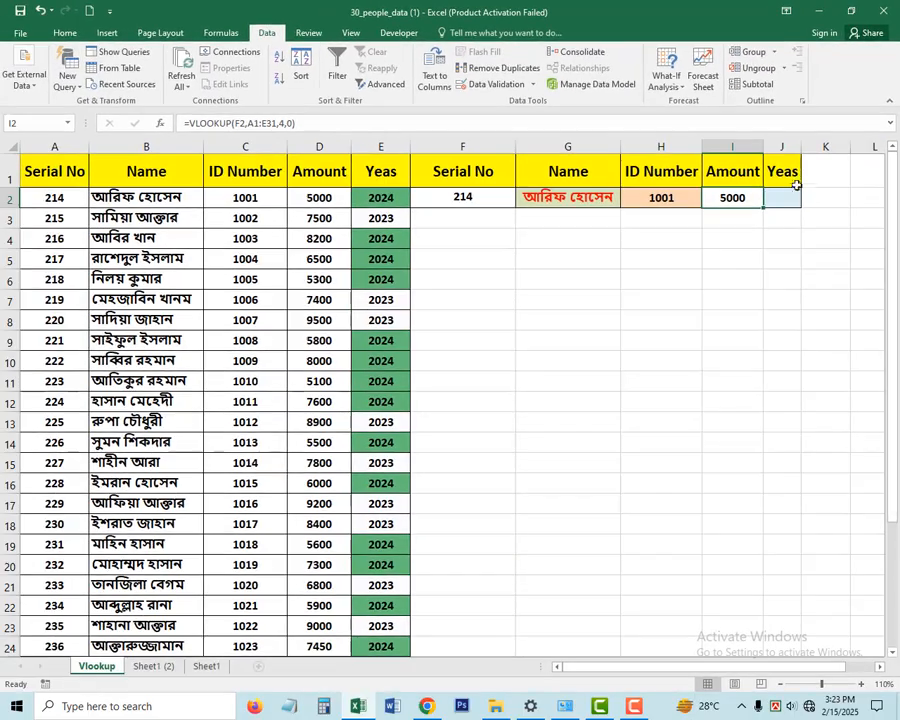
- Count the columns up to the year and start a VLOOKUP in J2 with lookup value F2 and table array A1:E31
left_click(68, 147)
left_click(140, 147)
left_click(248, 148)
left_click(330, 147)
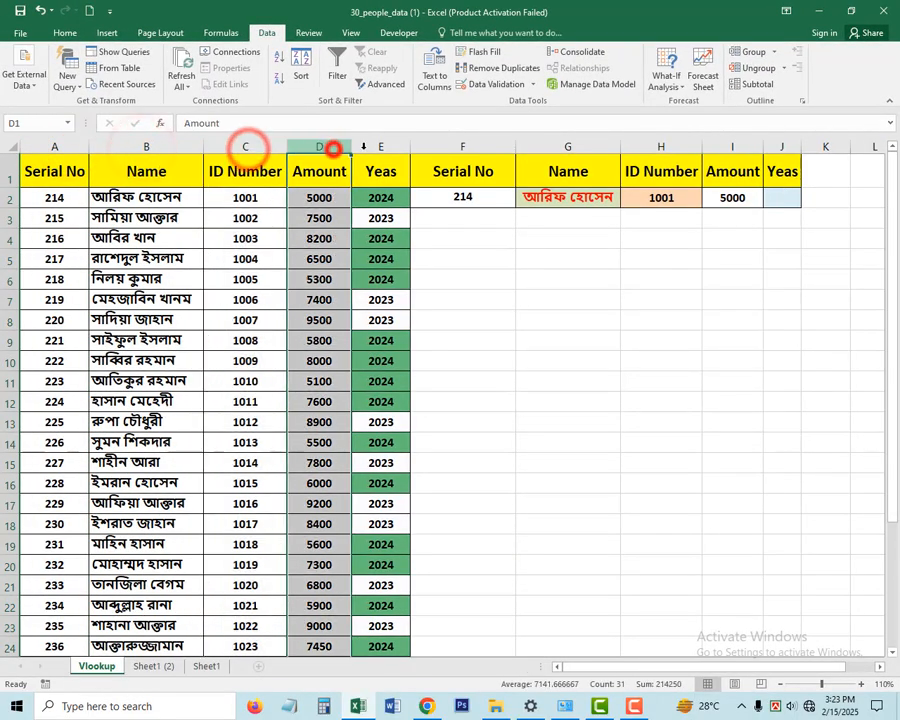
left_click(386, 147)
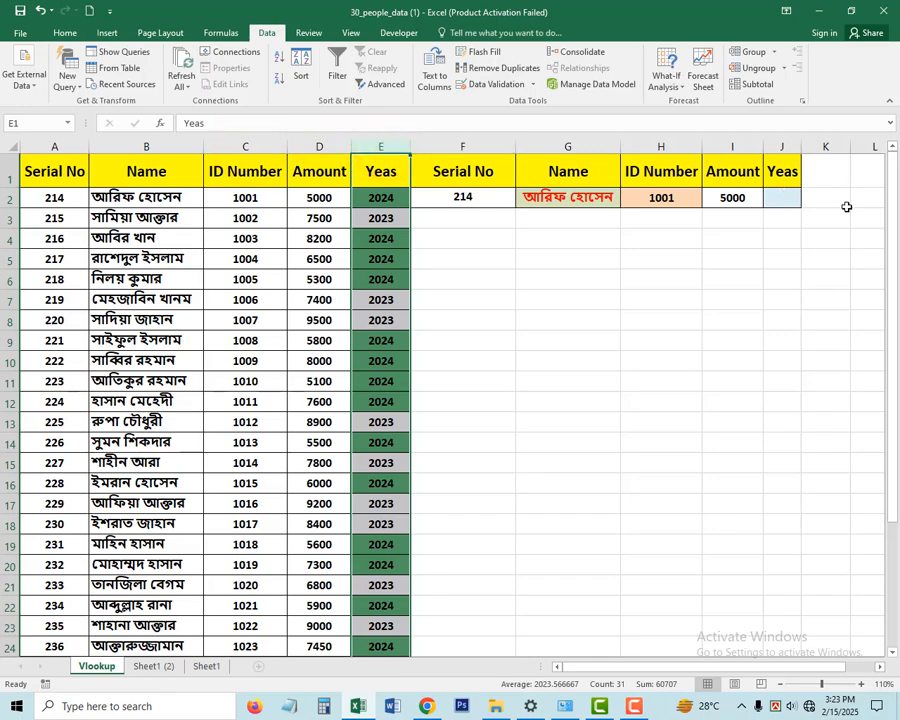
left_click(785, 198)
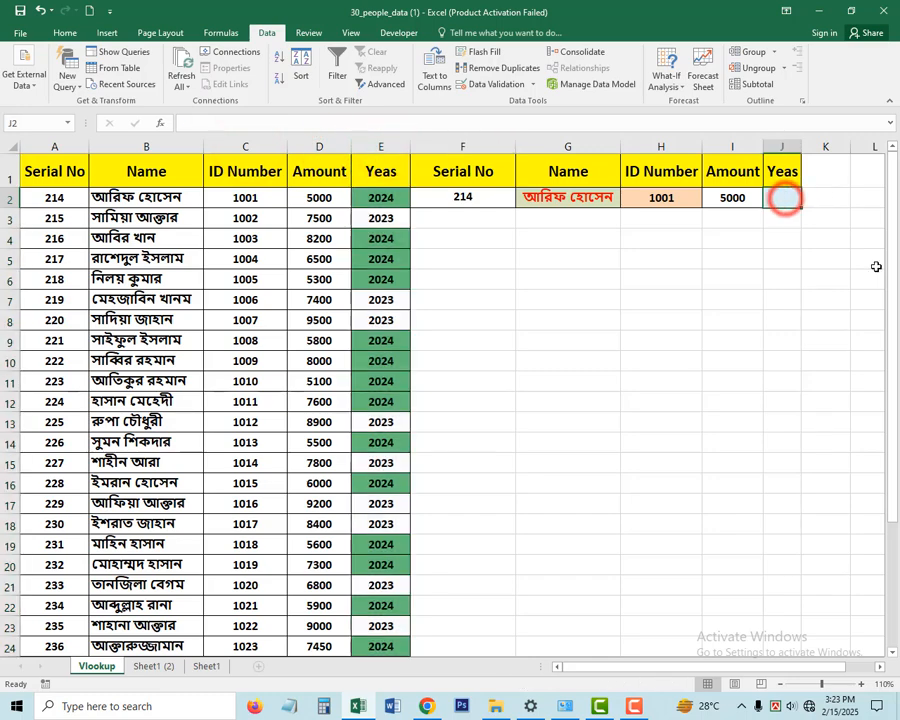
type("=VLOOKUP(")
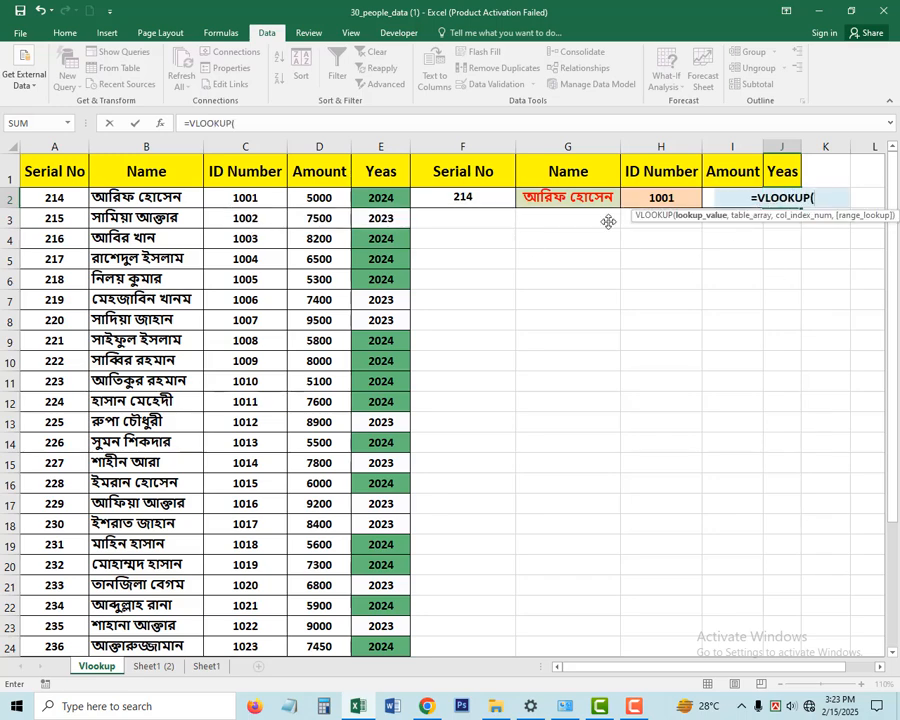
left_click(487, 199)
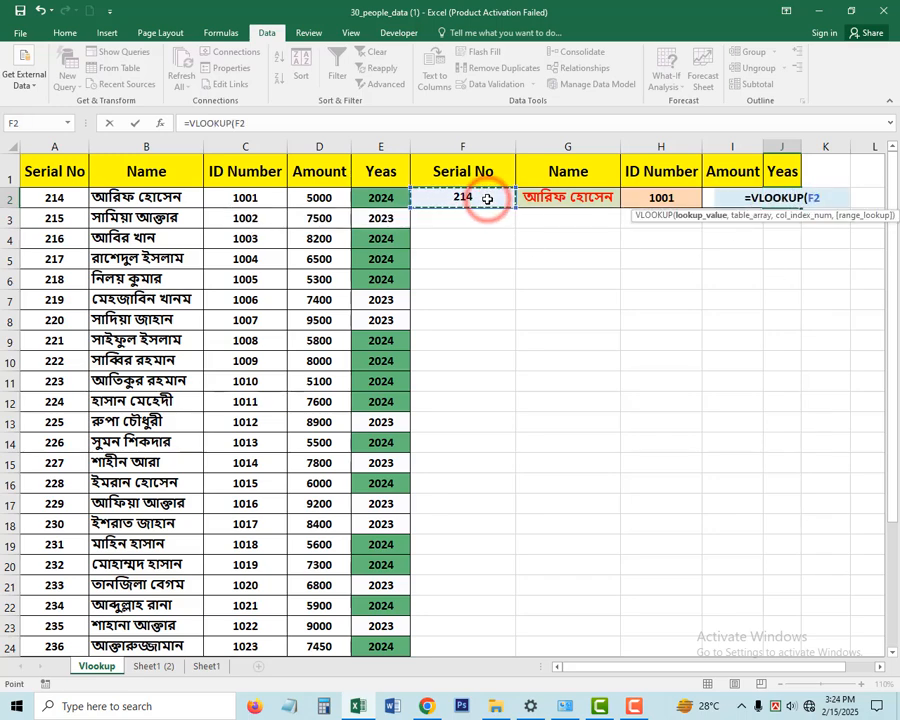
type(",")
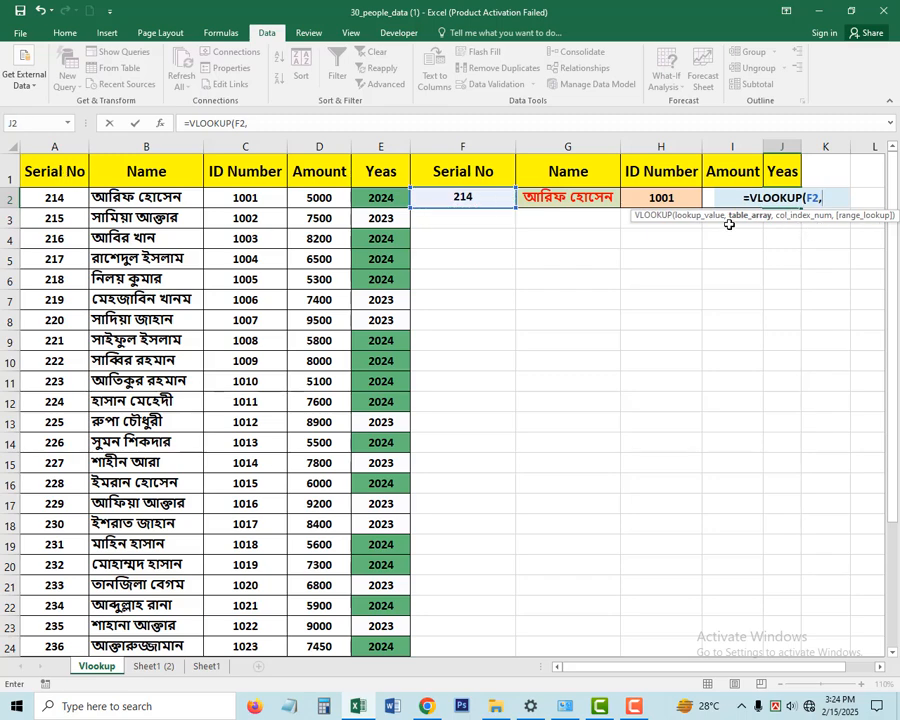
left_click_drag(67, 172, 394, 614)
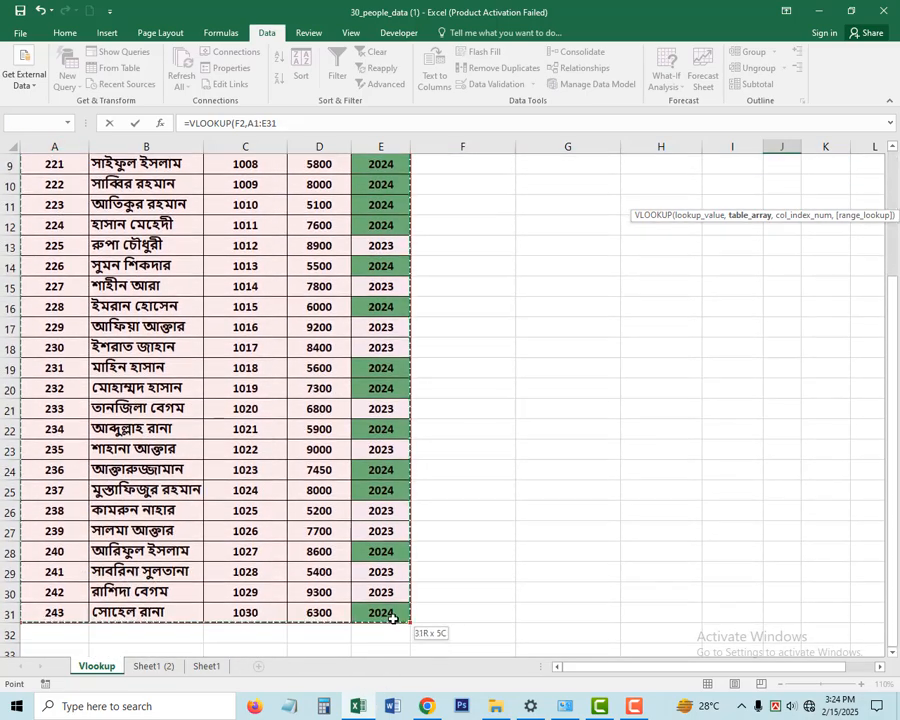
- Complete the J2 formula with column index 5 and range lookup 0, giving =VLOOKUP(F2,A1:E31,5,0)
type(",")
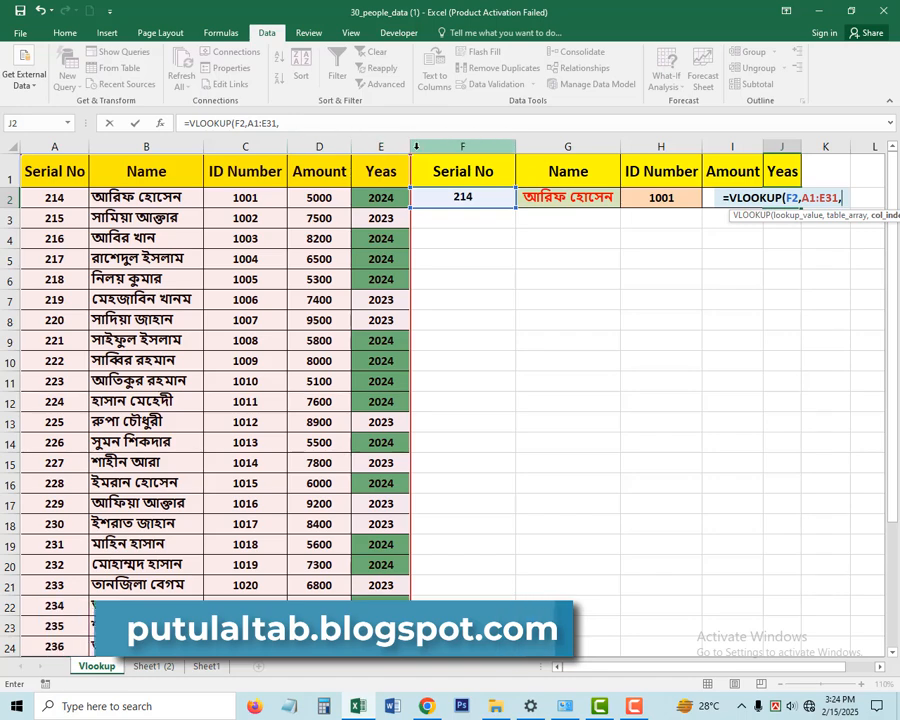
type("5")
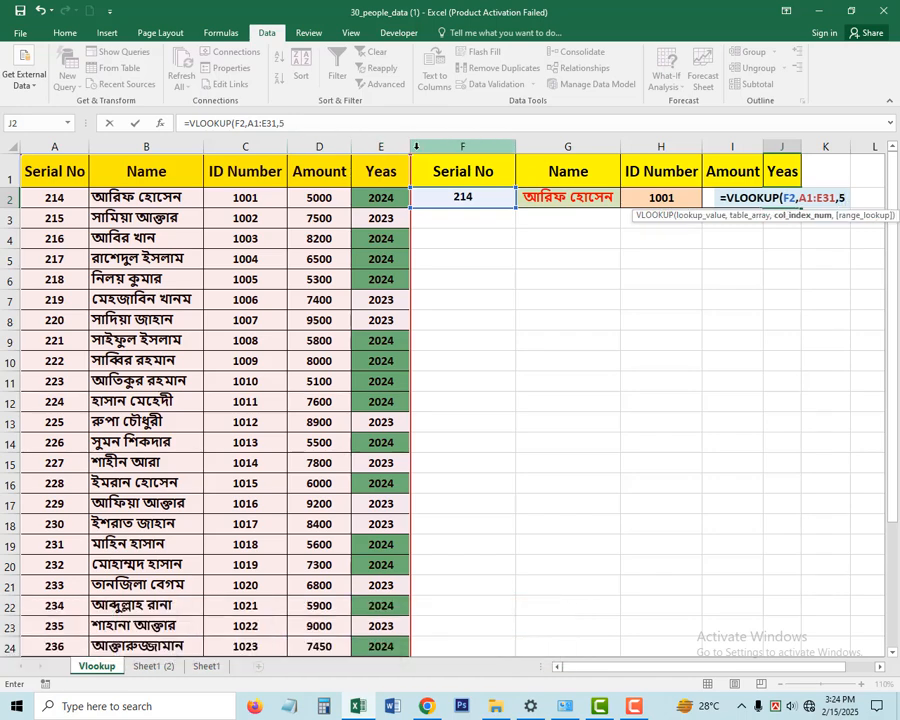
type(",0")
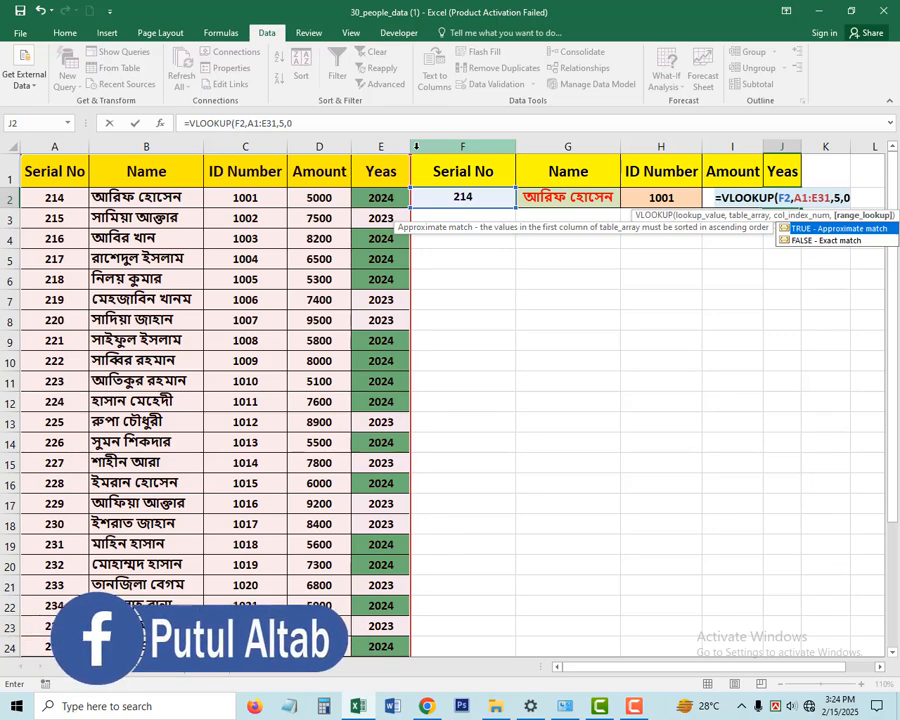
type(")")
key("Return")
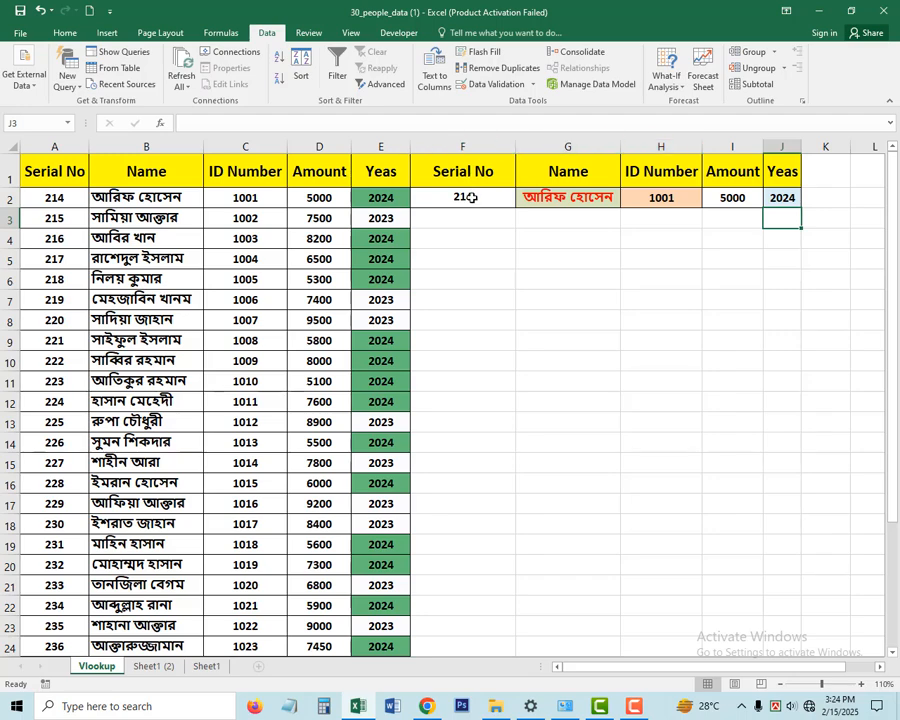
- Test the lookup row by entering serial number 230 in F2 and compare the results with row 18
left_click(76, 528)
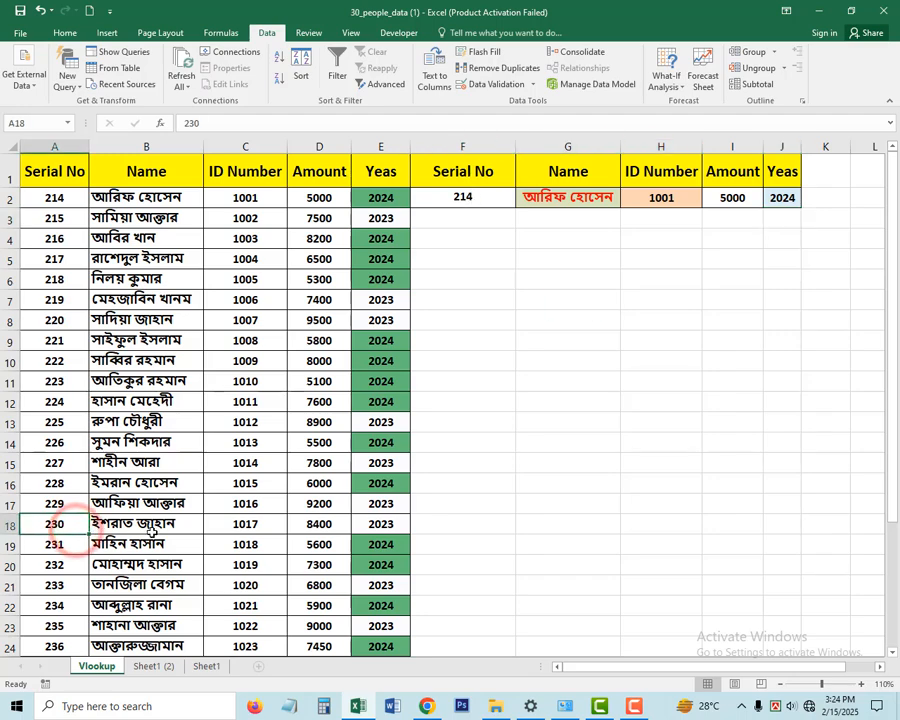
left_click(482, 197)
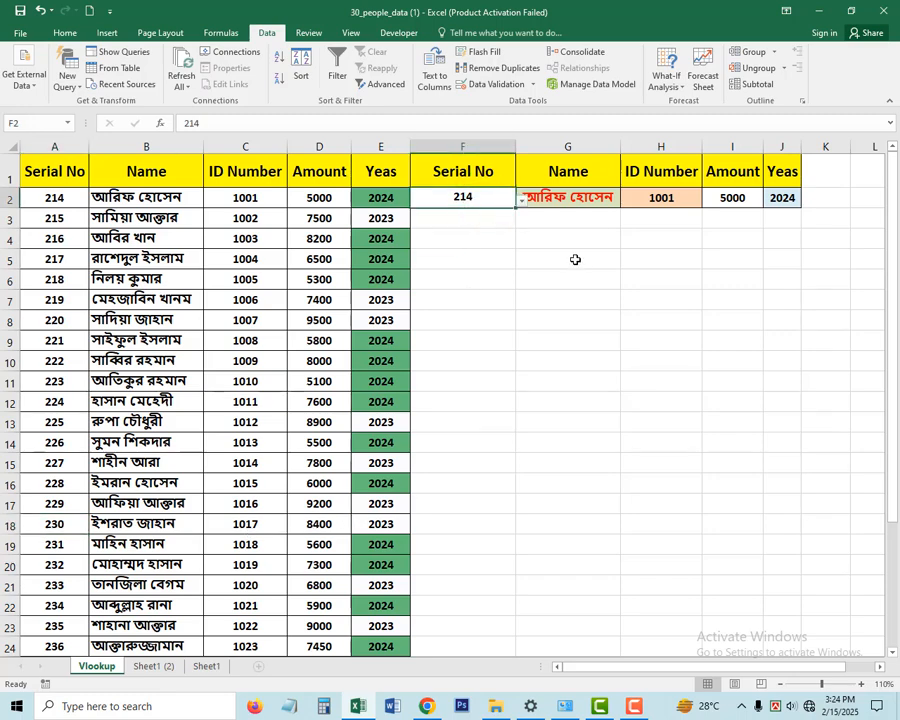
type("230")
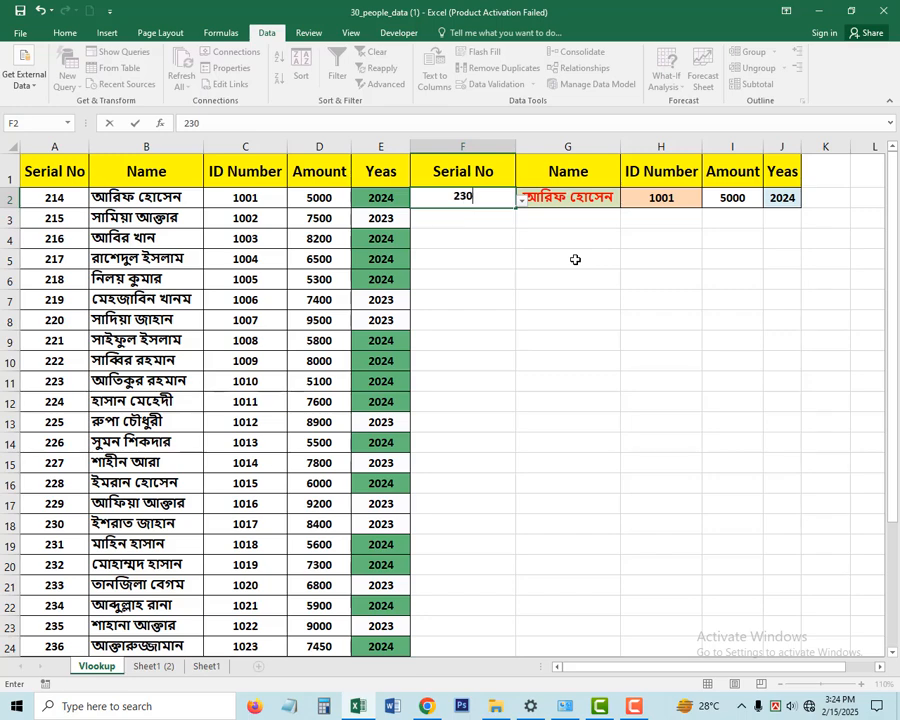
key("Return")
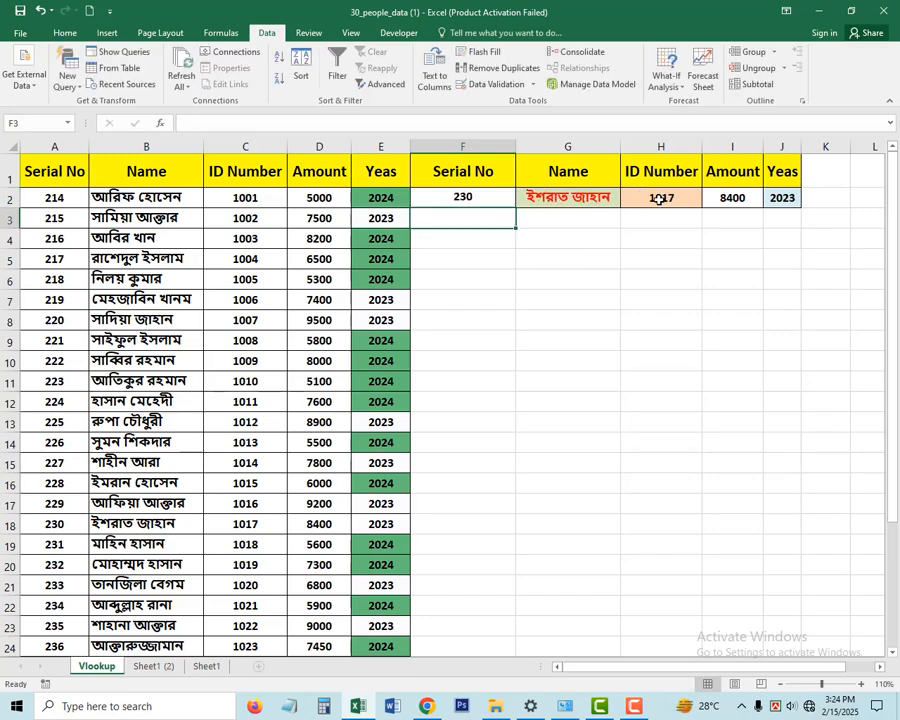
left_click(10, 523)
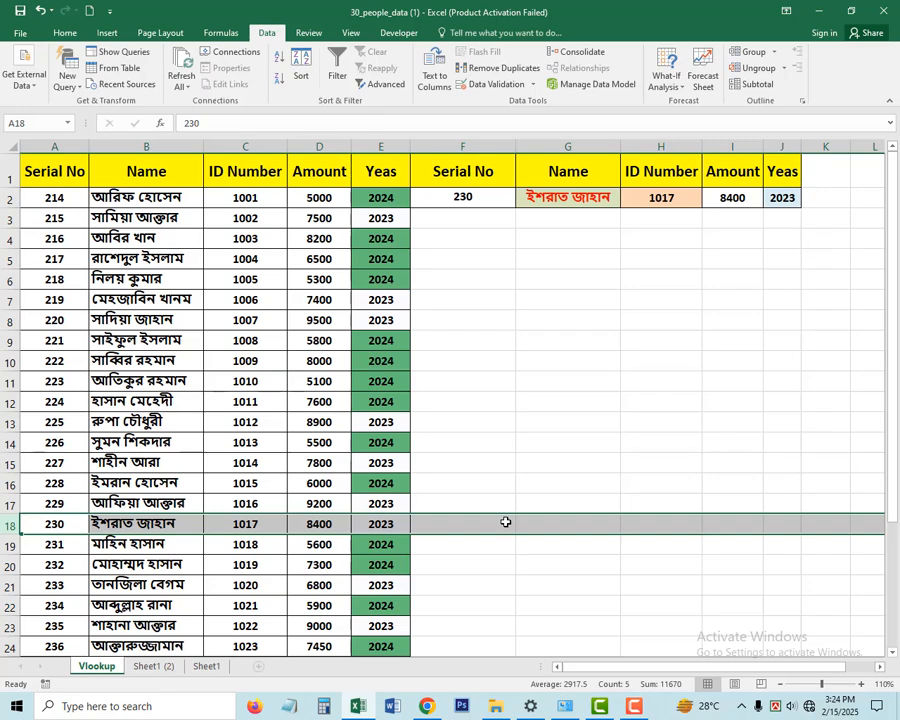
left_click(515, 460)
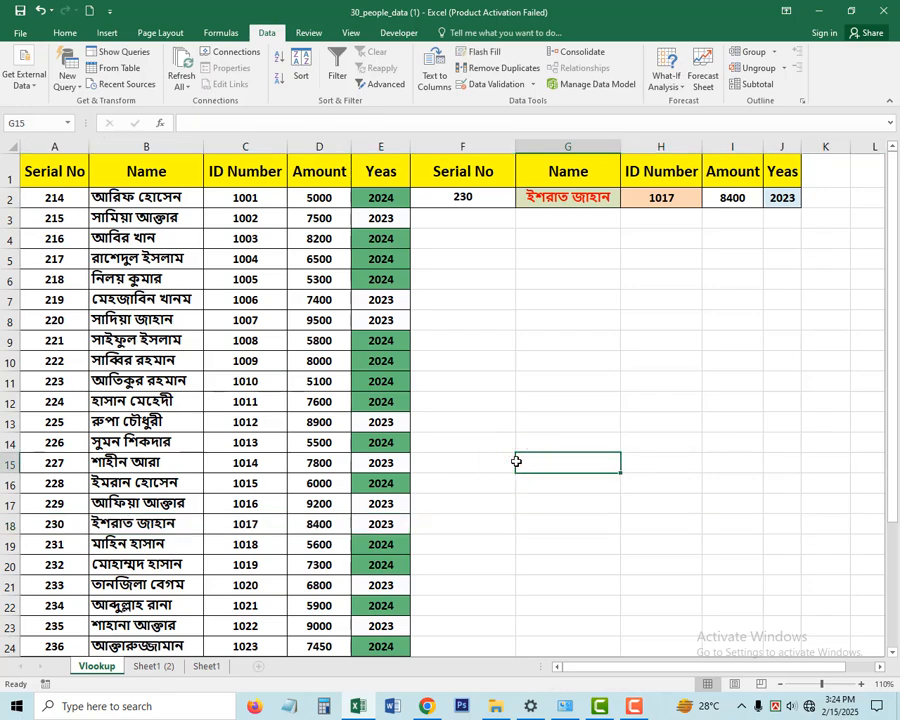